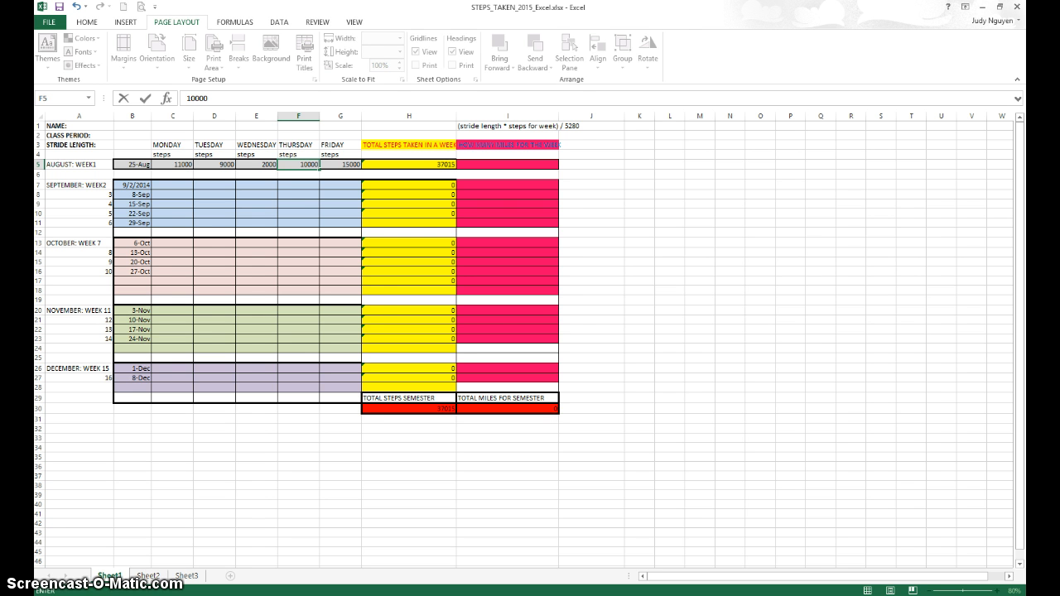
Commit 10000 as Thursday's steps for the August week, and review that week's daily counts and total formula.
click(180, 164)
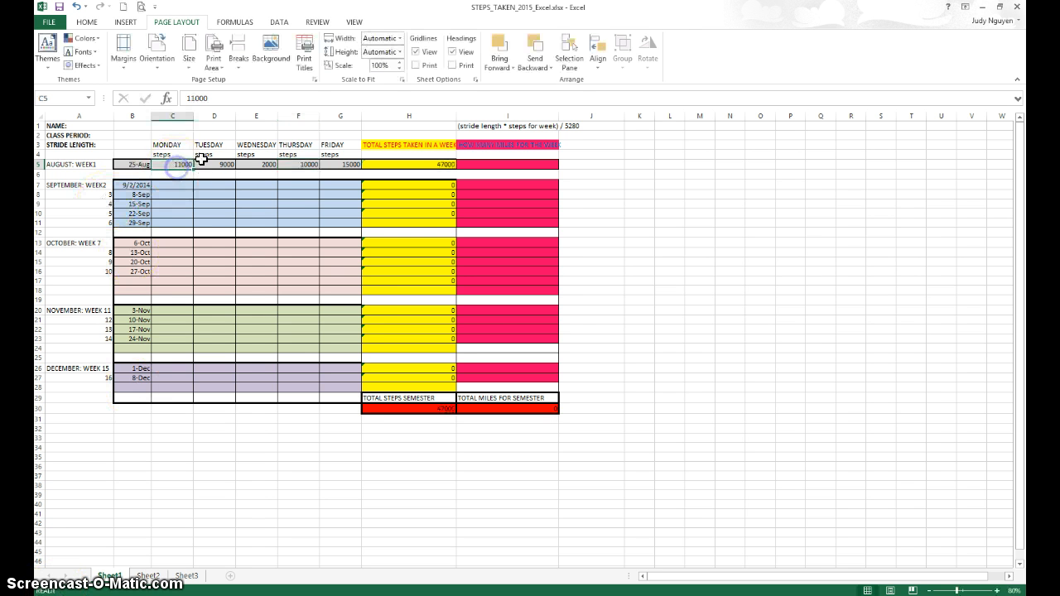
click(213, 160)
click(267, 164)
click(285, 164)
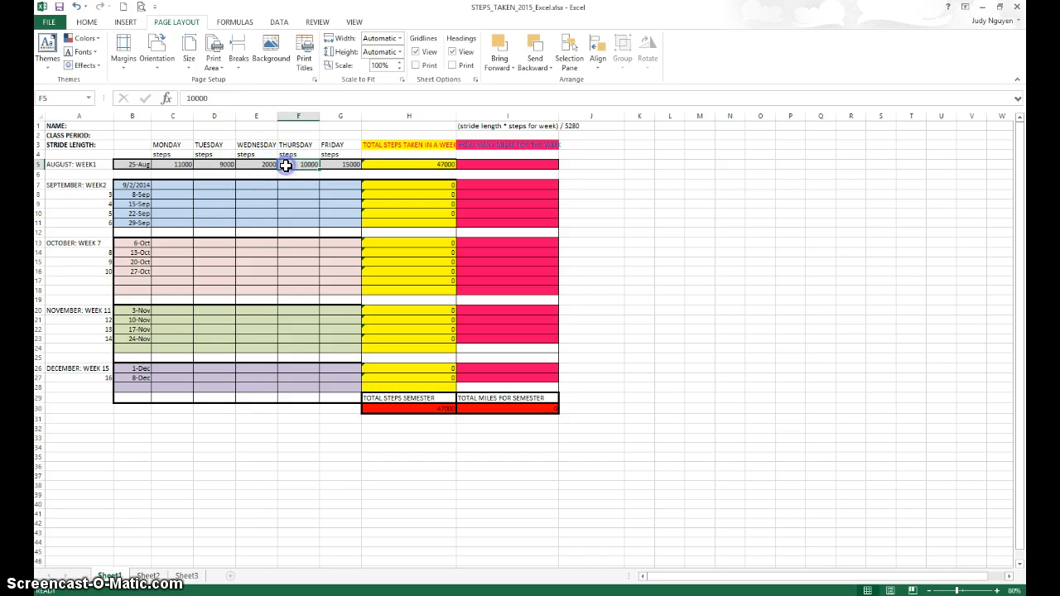
click(348, 165)
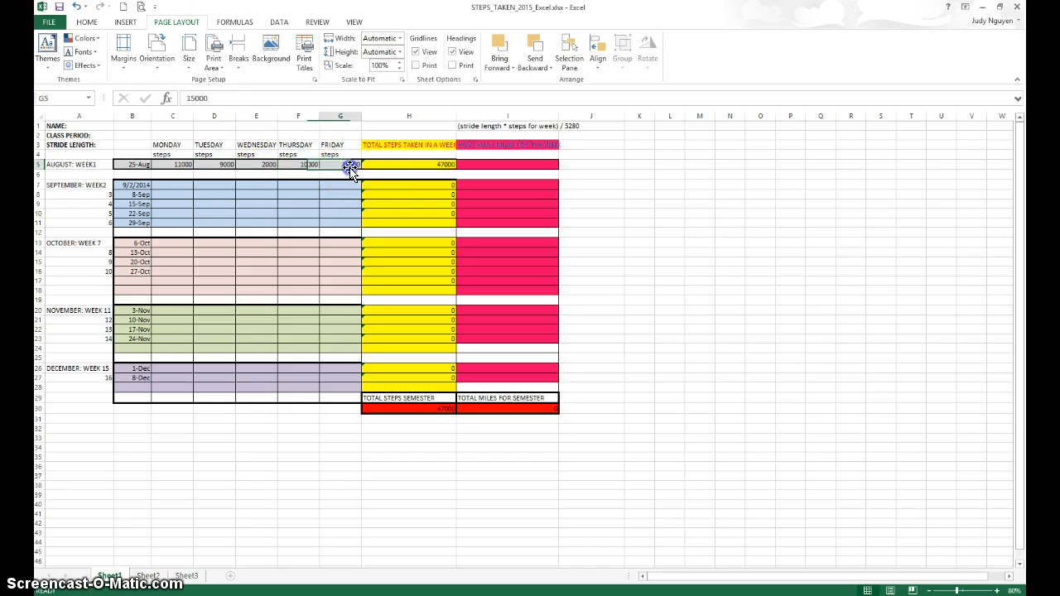
click(435, 166)
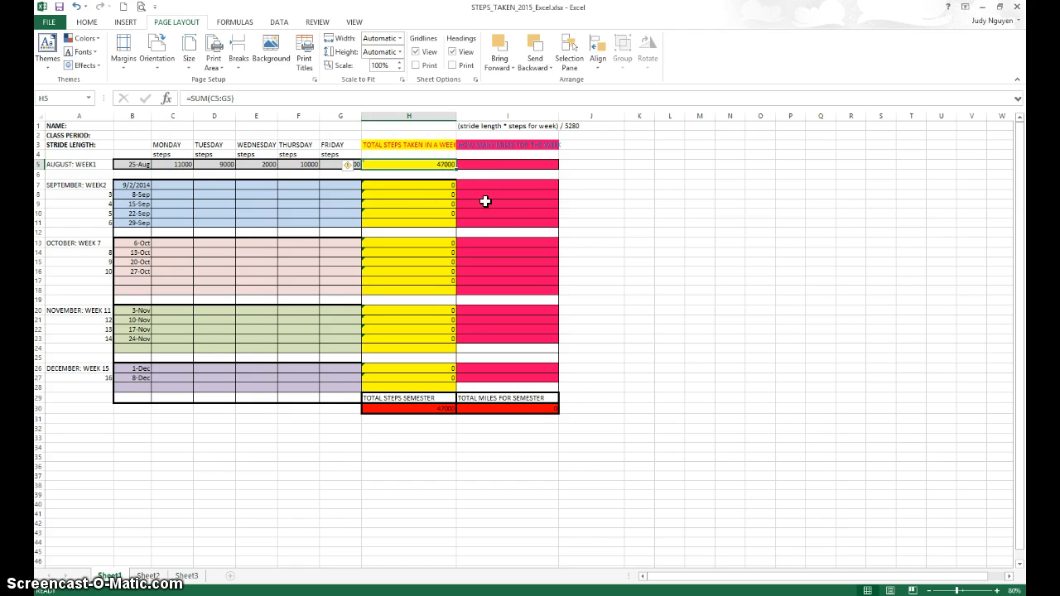
Enter the miles formula =(70*H5)/5280 in I5 for August week 1.
click(488, 166)
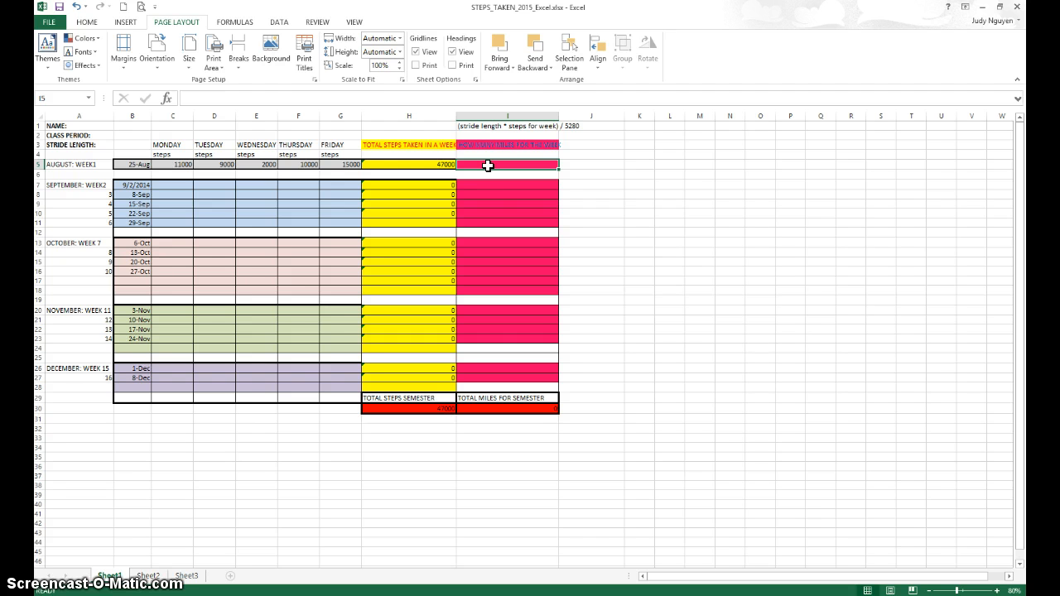
click(192, 95)
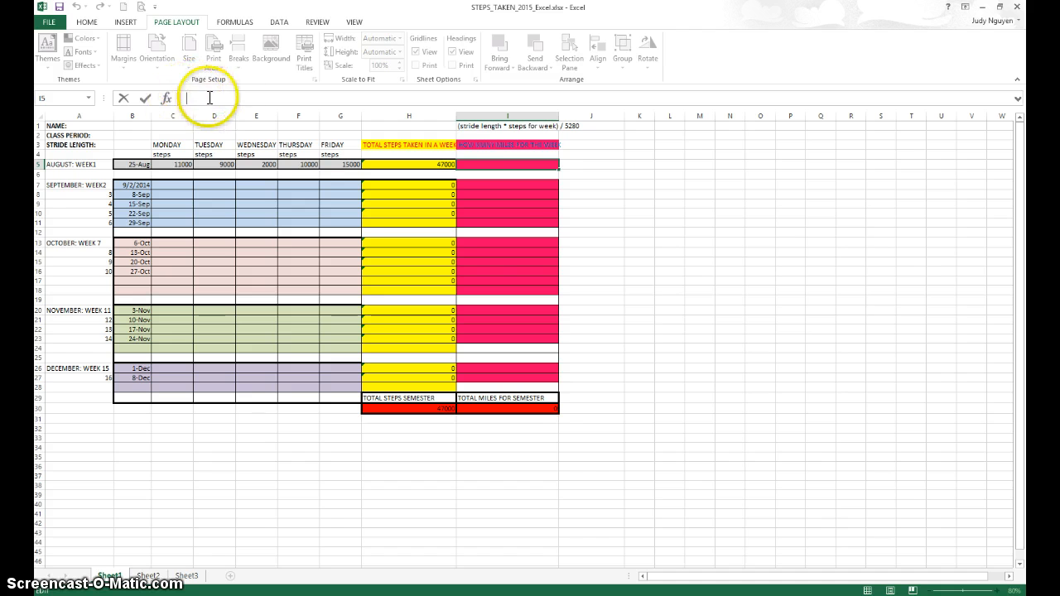
click(484, 164)
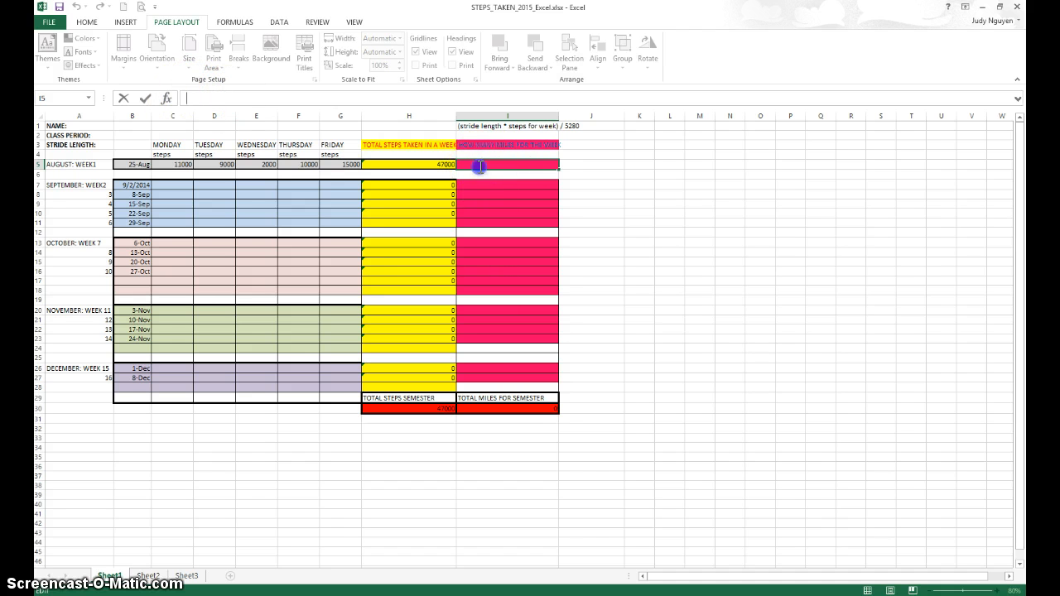
click(226, 95)
text(=)
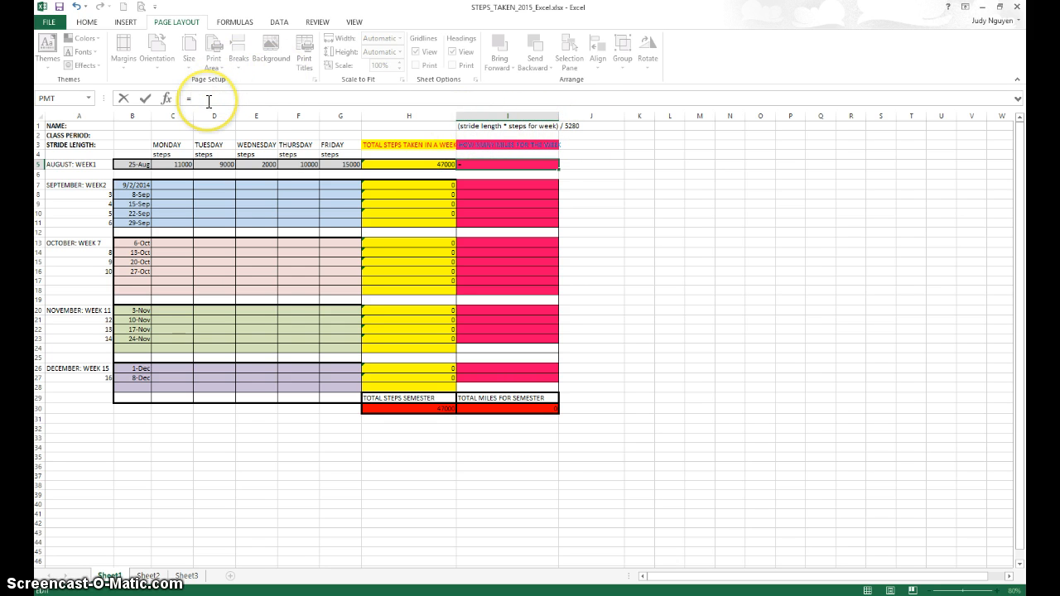
text((70*)
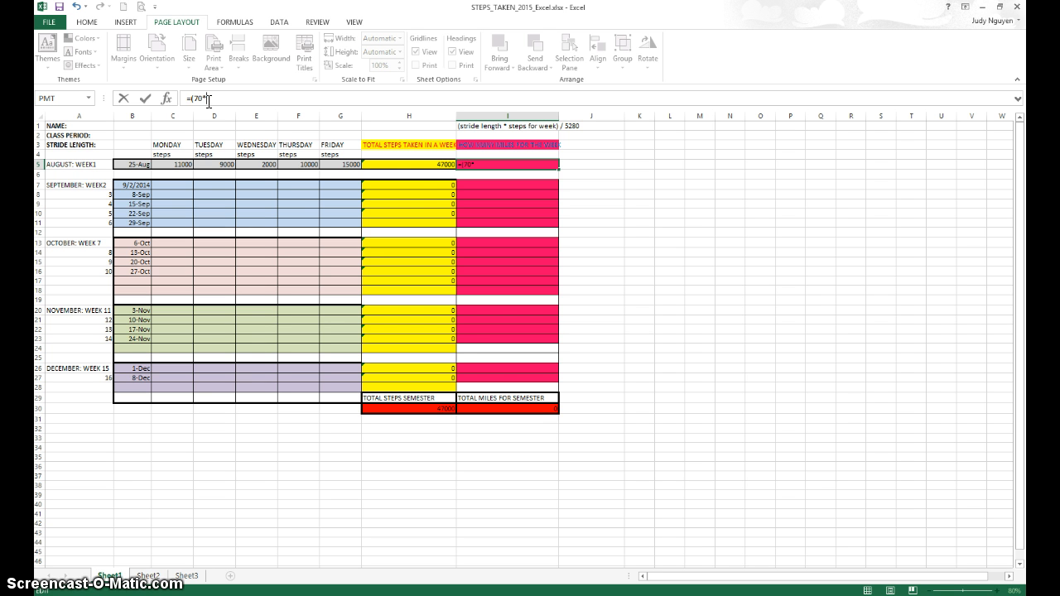
click(426, 165)
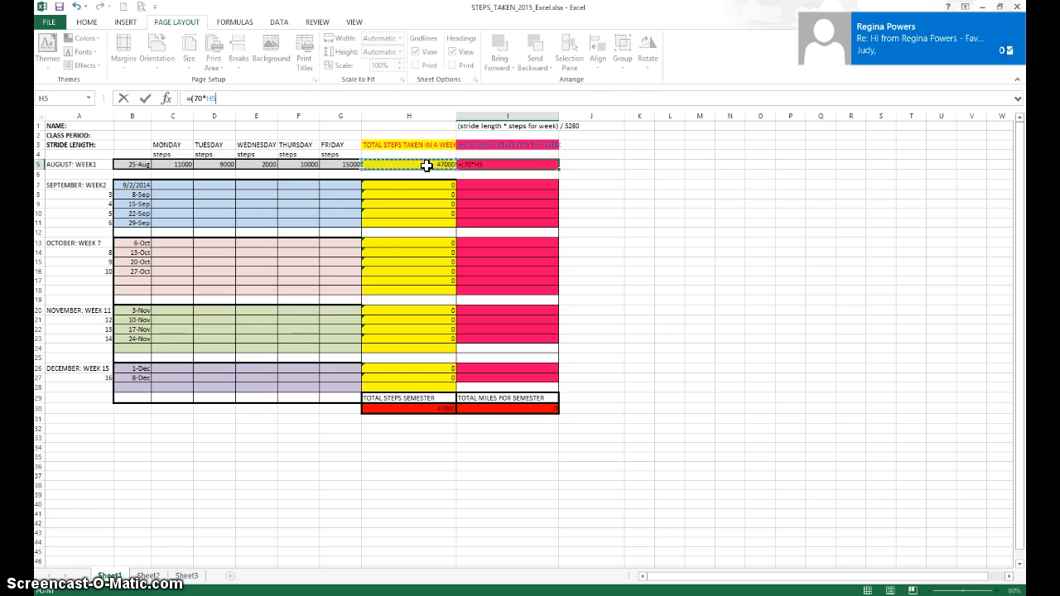
text()/)
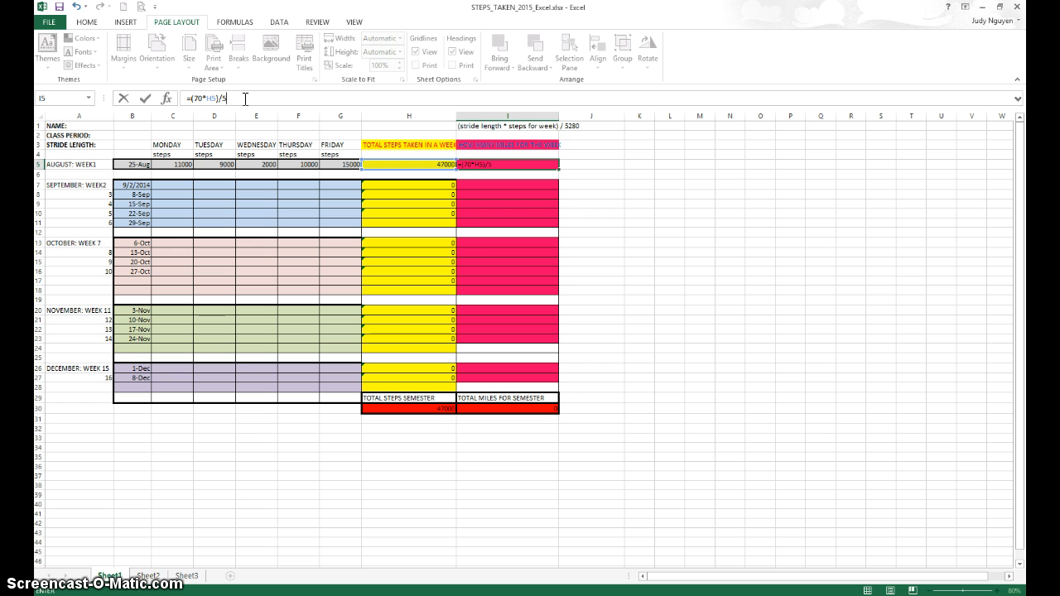
text(5280)
key(Return)
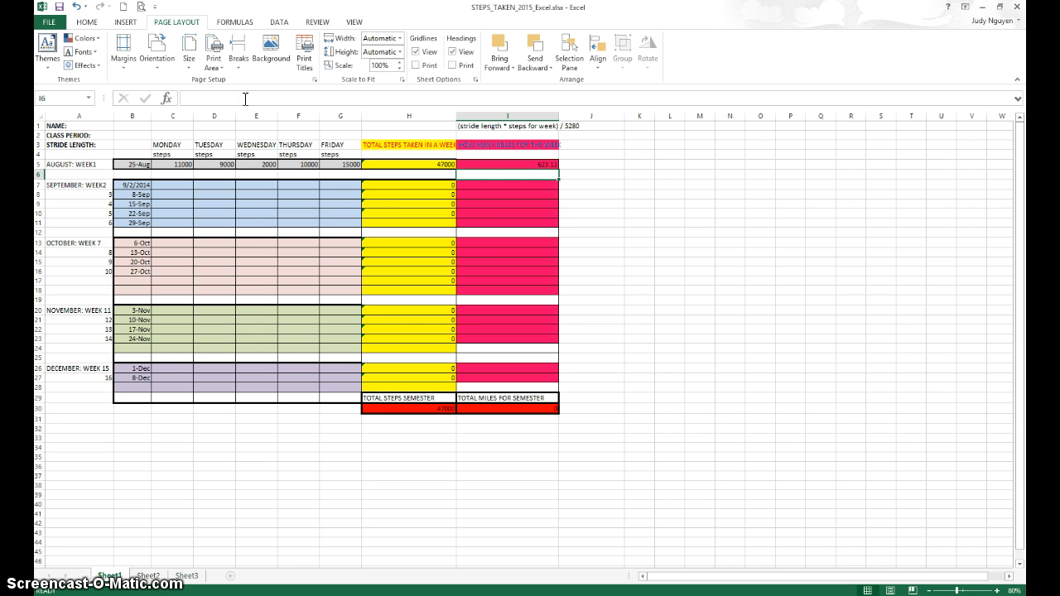
Enter the miles formula =(70*H7)/5280 in I7 for the first September week.
click(504, 165)
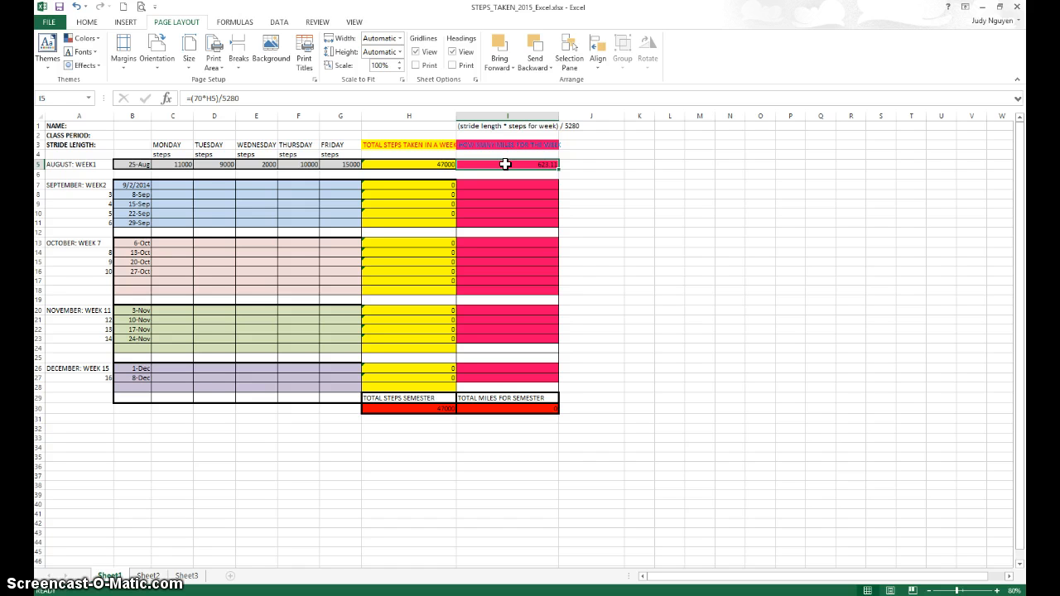
click(495, 187)
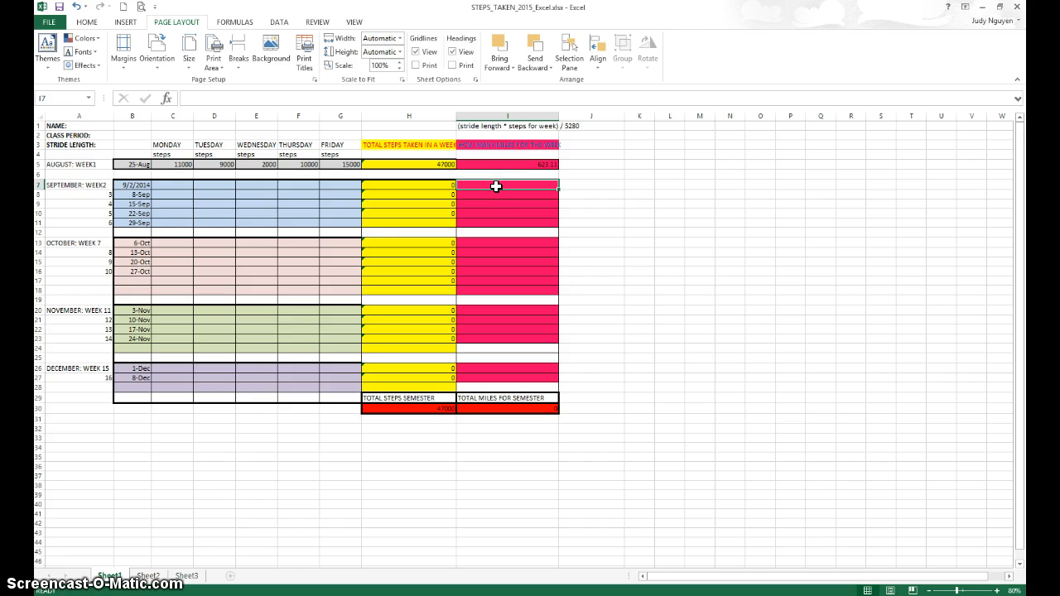
click(495, 187)
click(246, 100)
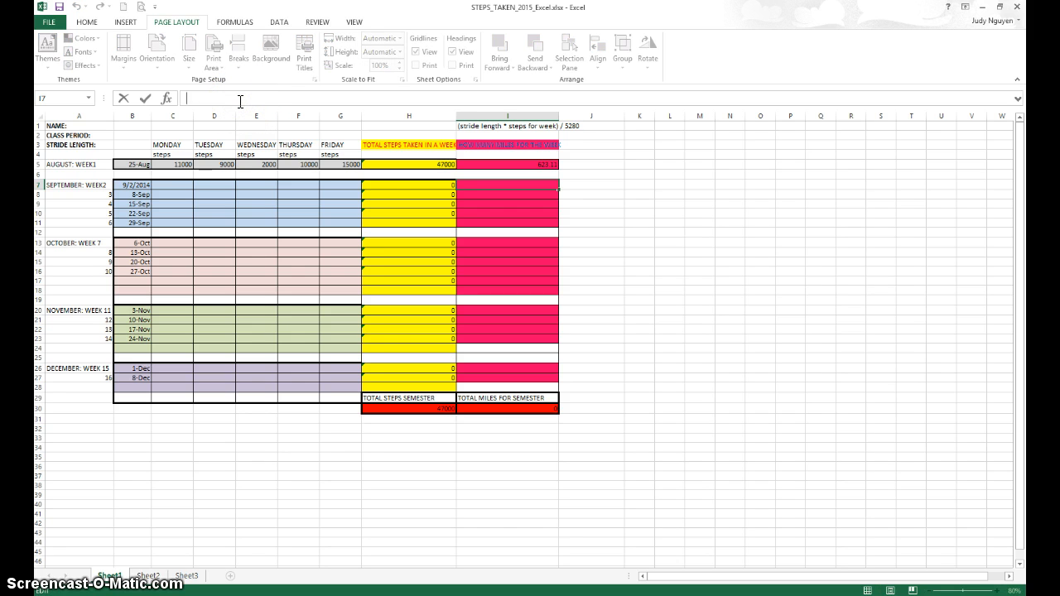
text(=(70*)
click(425, 185)
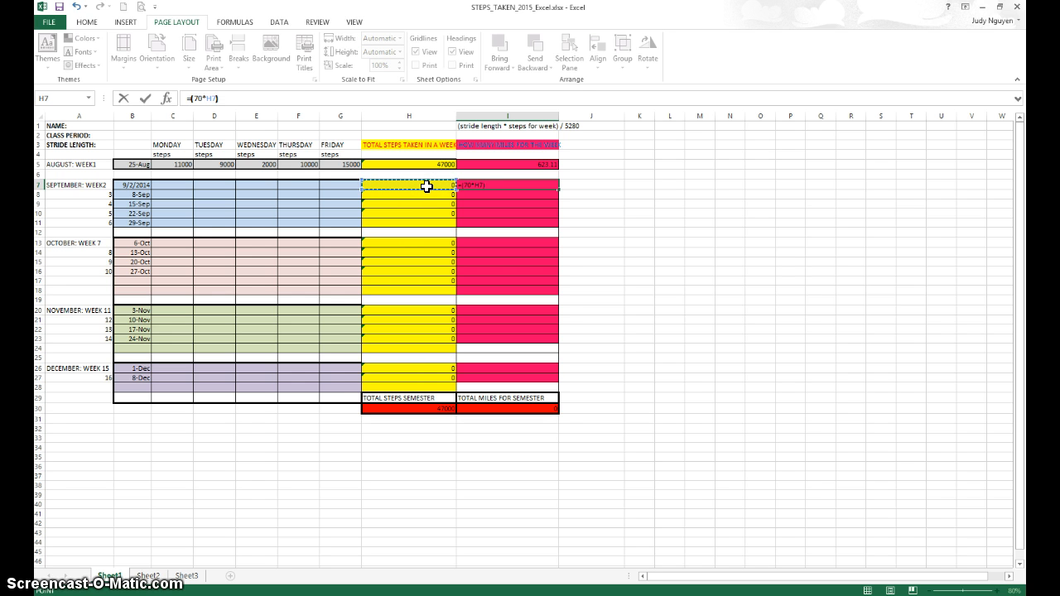
text()/5280)
key(Return)
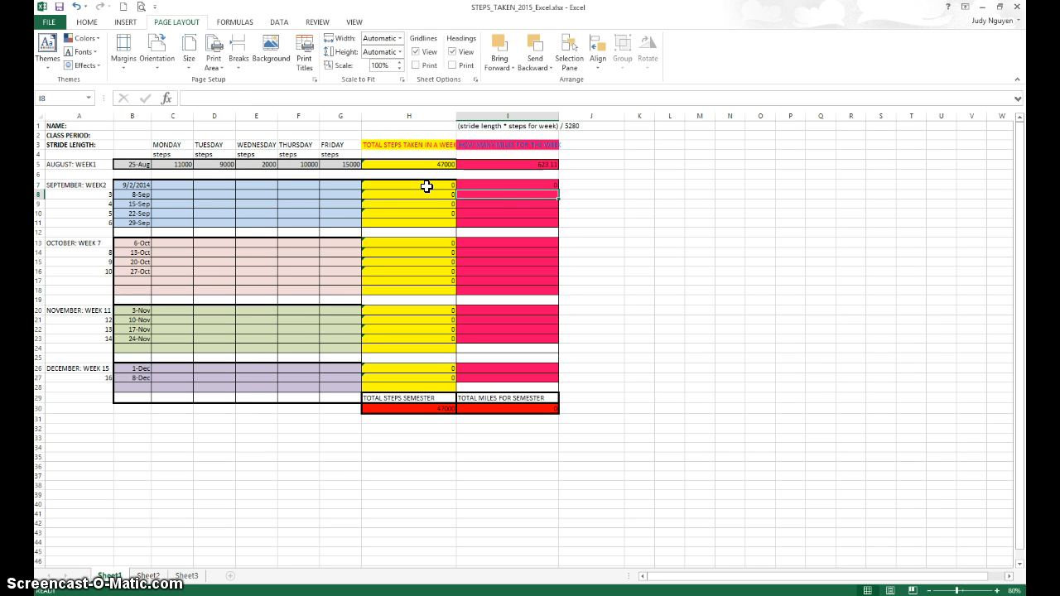
Enter 11000 steps for Monday of September week 2 in C7 and fill the value across through Friday in G7.
click(182, 184)
text(11000)
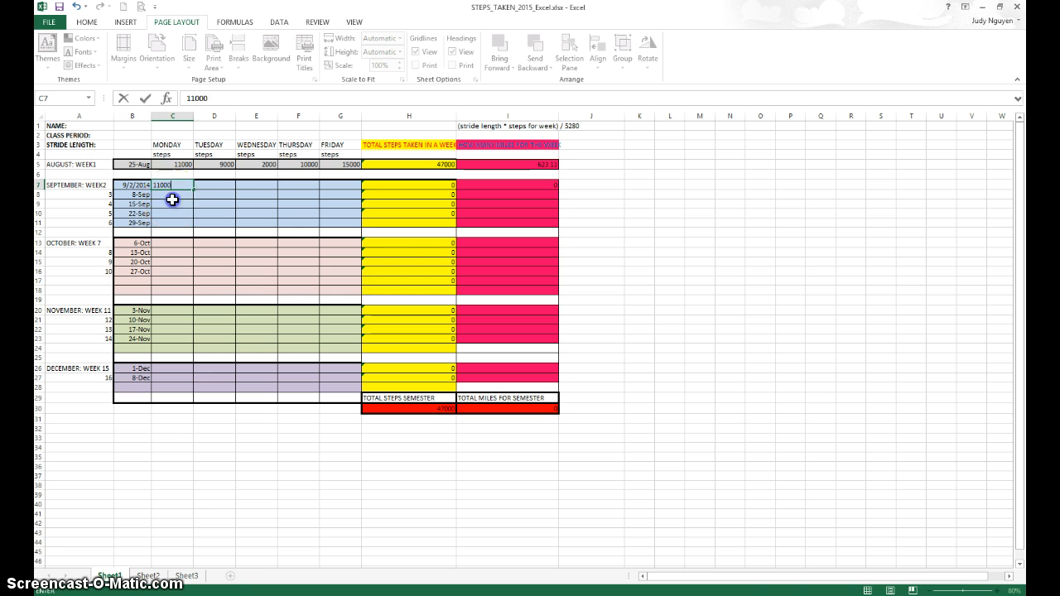
click(172, 201)
click(177, 184)
drag(192, 190, 341, 190)
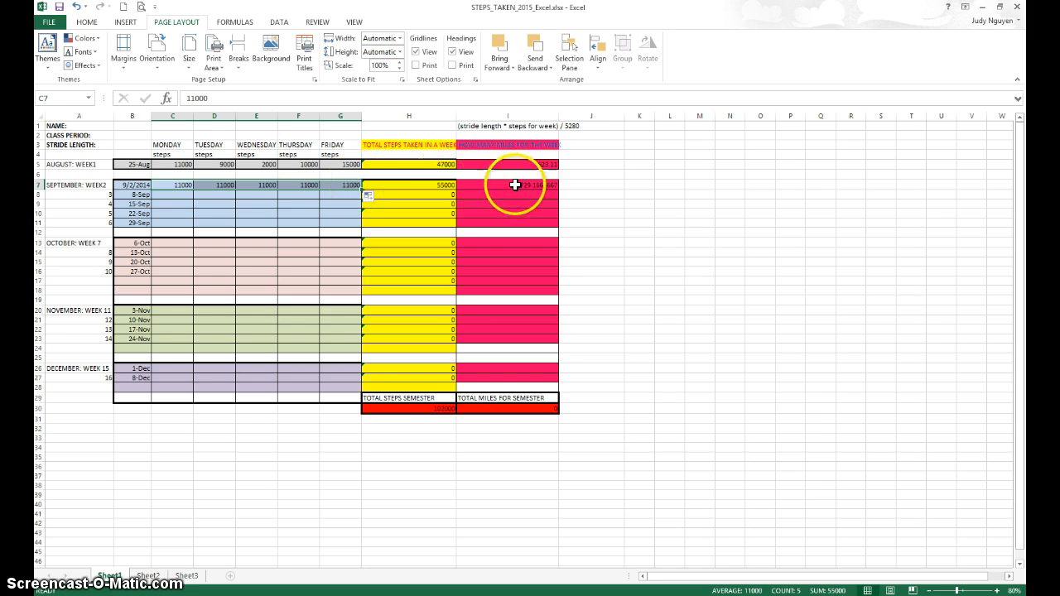
Format the September week 2 miles cell I7 as Number with 2 decimal places.
click(548, 164)
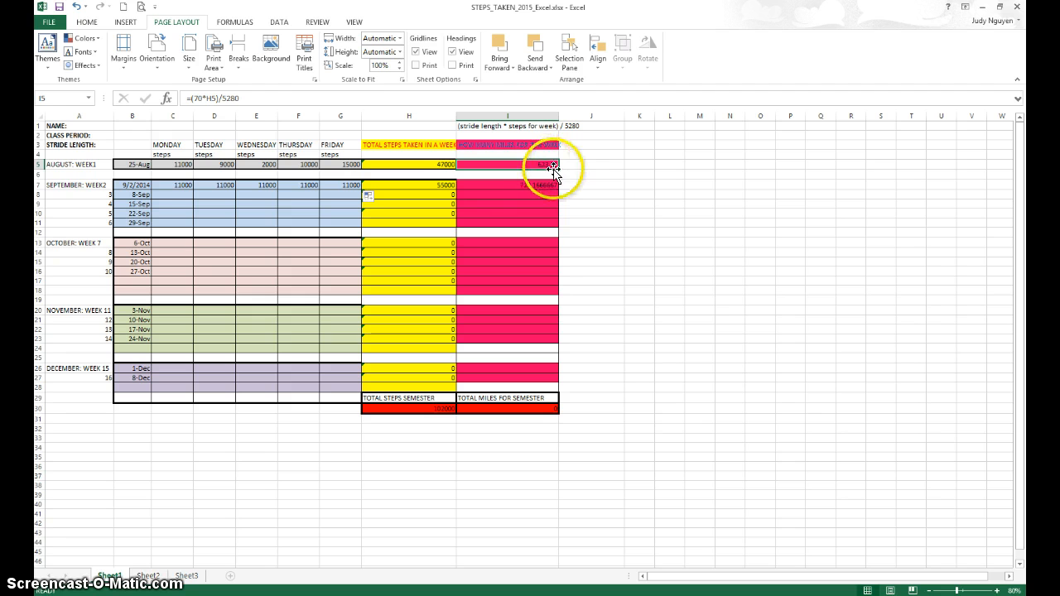
click(542, 187)
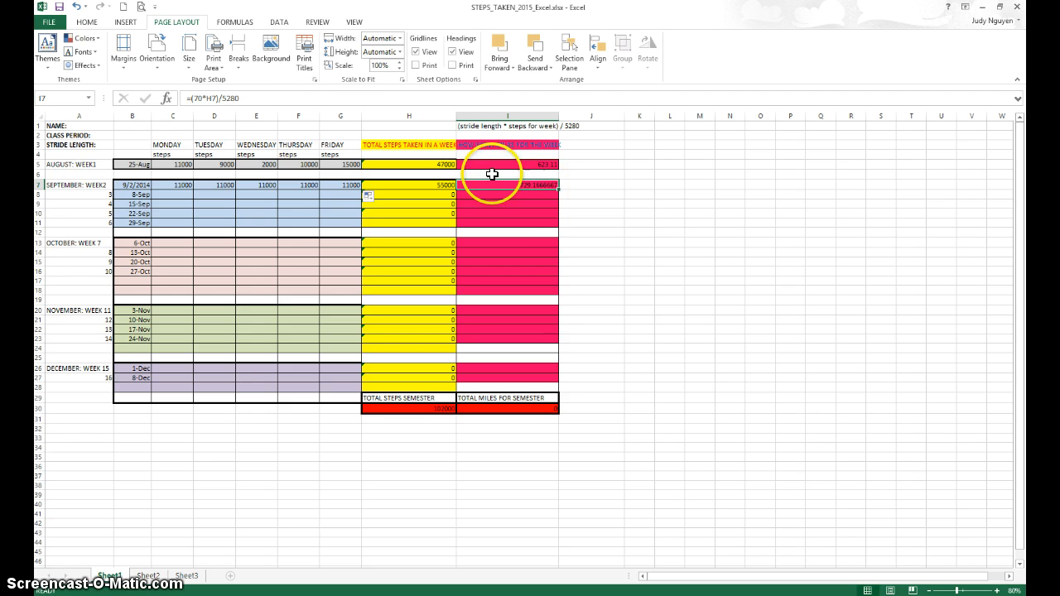
click(87, 22)
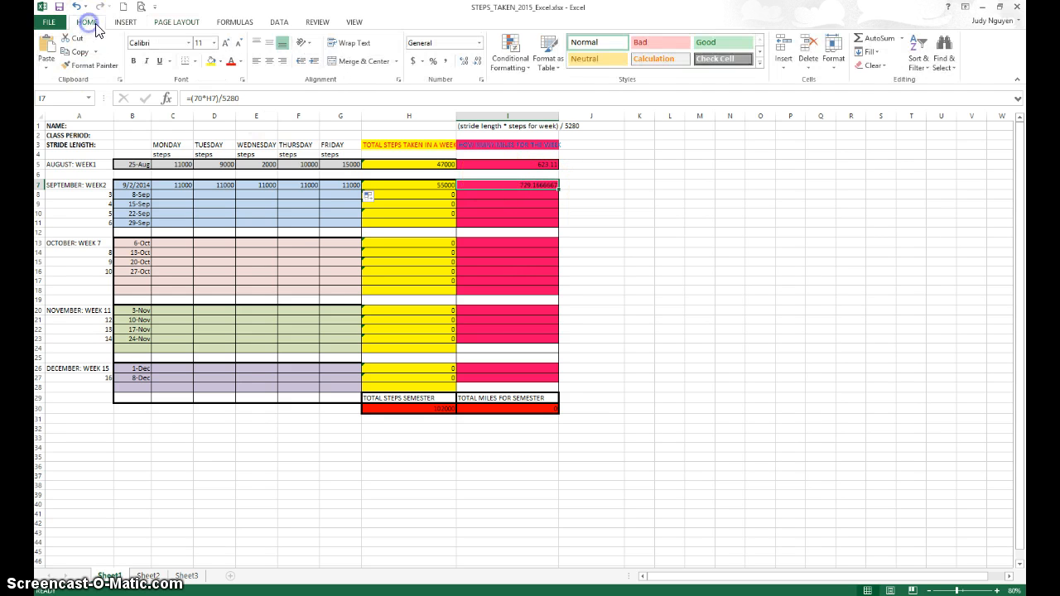
click(833, 54)
click(852, 293)
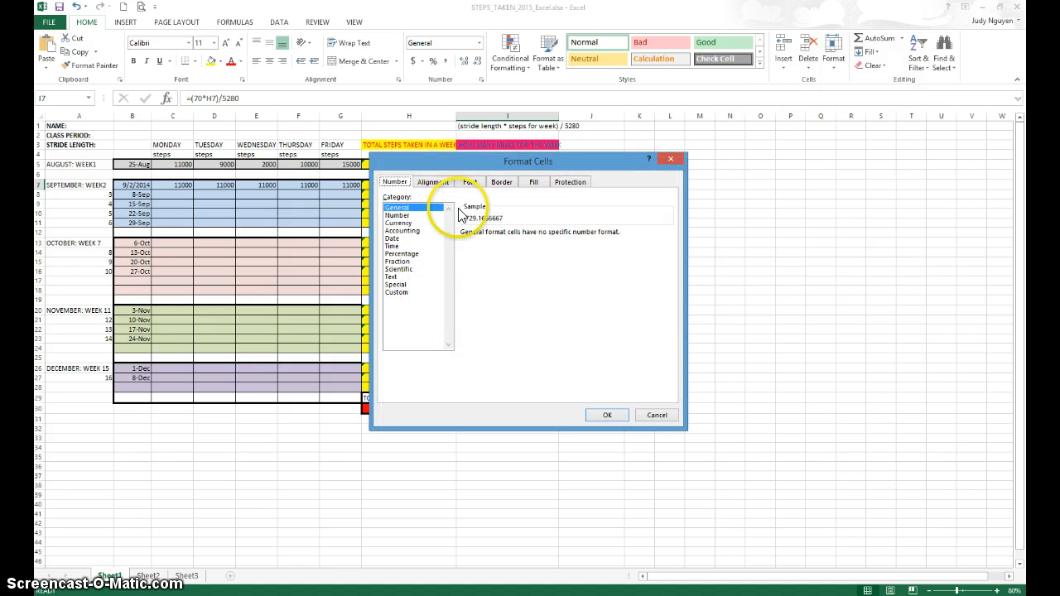
click(398, 215)
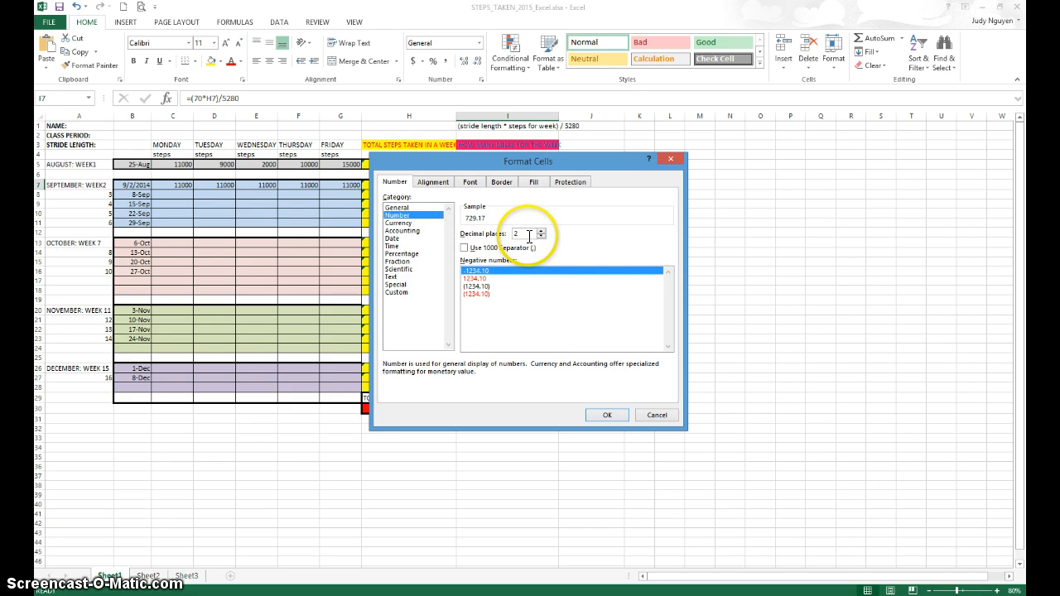
click(610, 416)
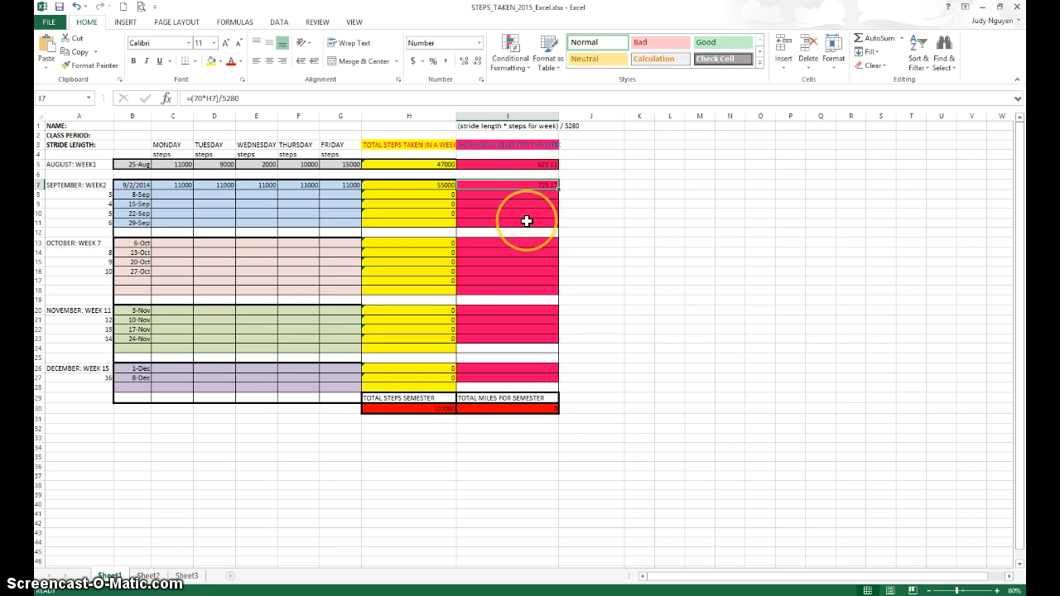
Fill the miles formula from I7 down to I11 and check the copied formulas in the September rows.
drag(559, 191, 554, 228)
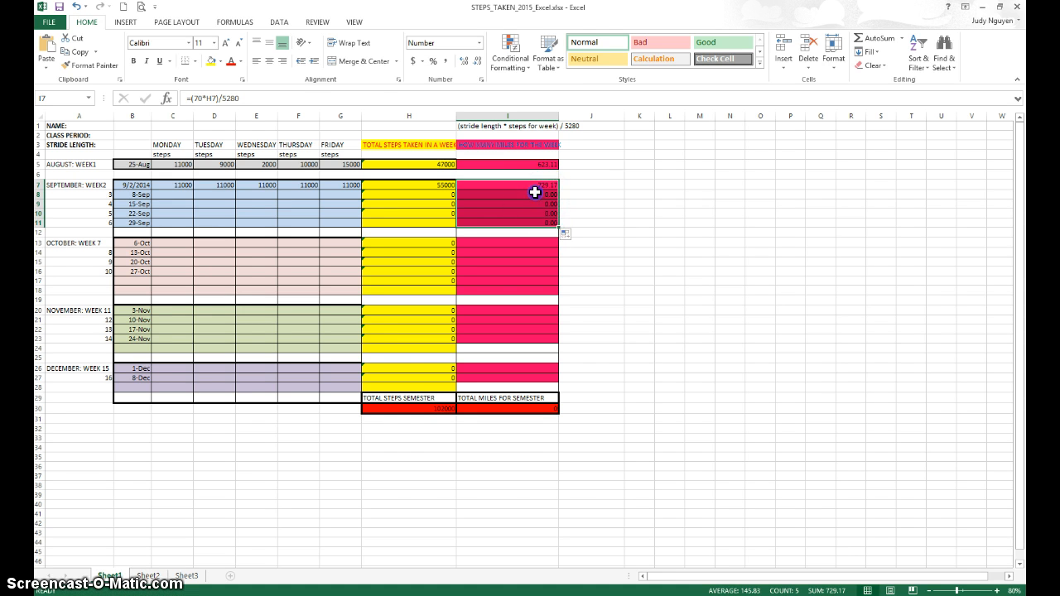
click(534, 197)
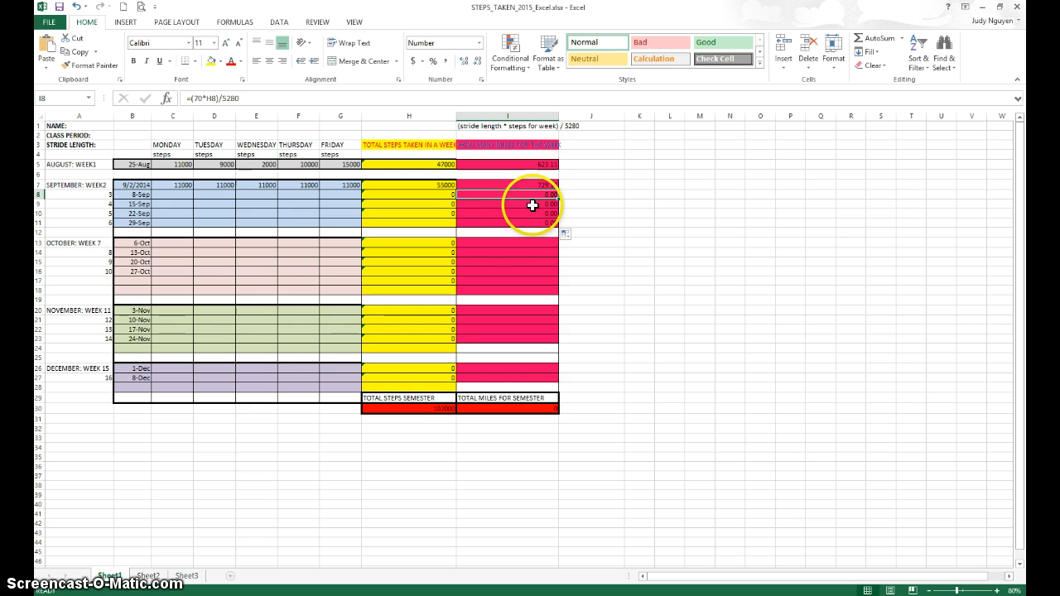
click(470, 203)
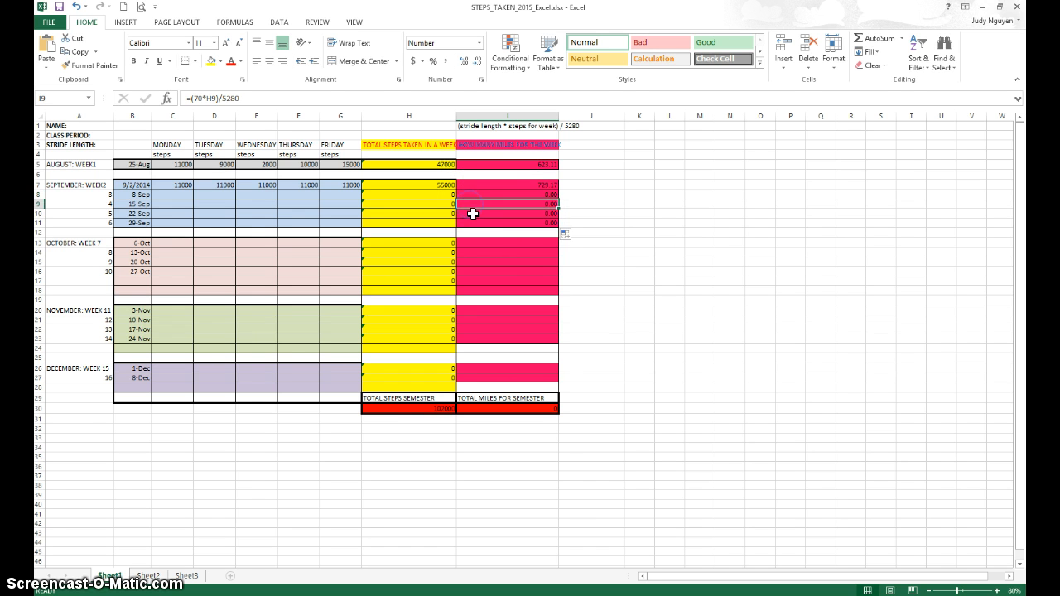
click(472, 213)
click(473, 222)
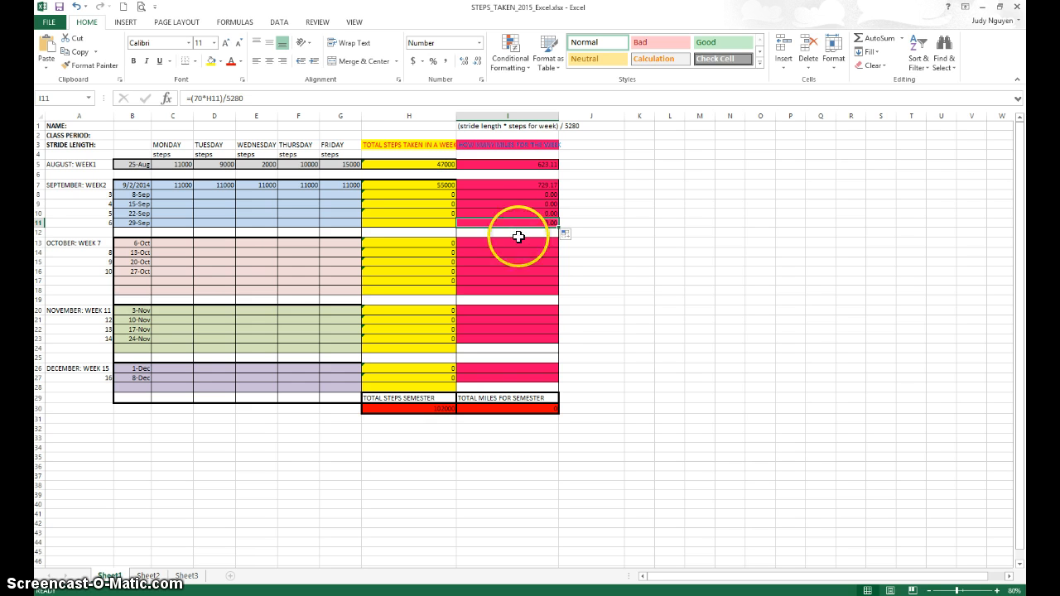
Enter the miles formula =(70*H13)/5280 in I13 for October and fill it down to I18.
click(517, 244)
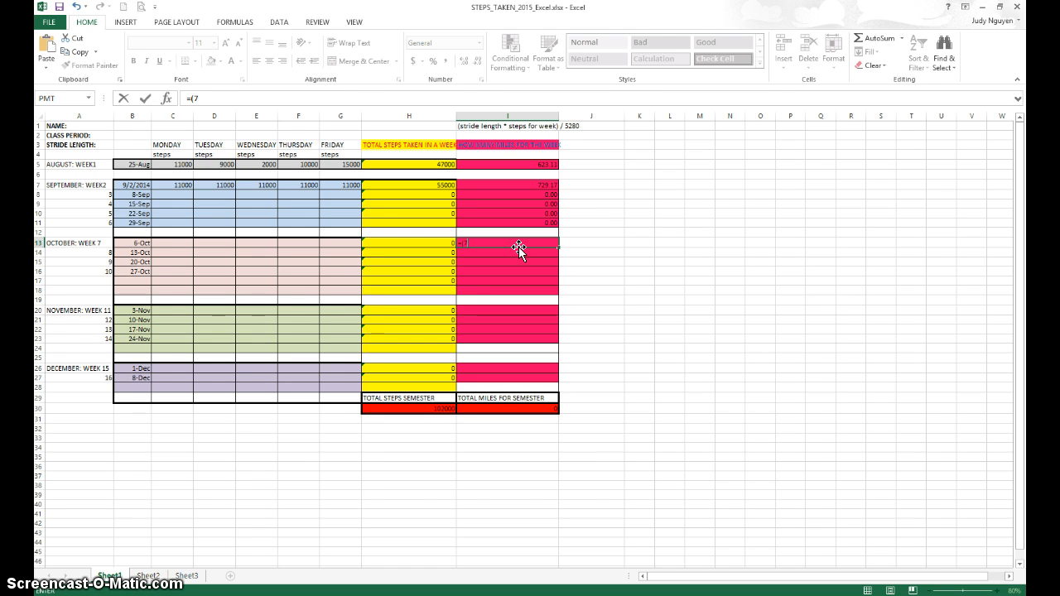
text(0*)
click(434, 241)
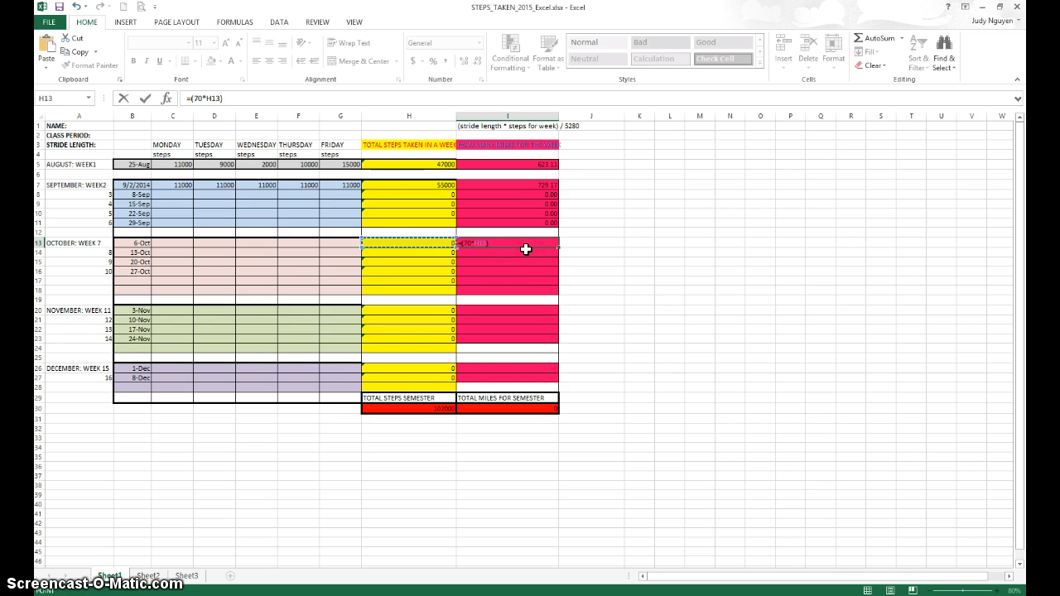
text()/5280)
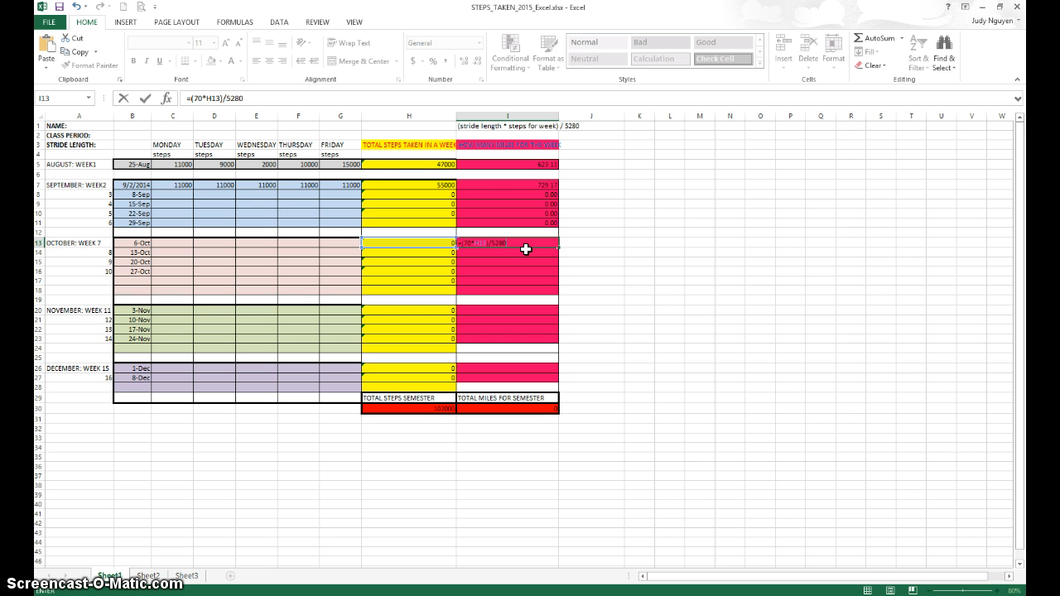
key(Return)
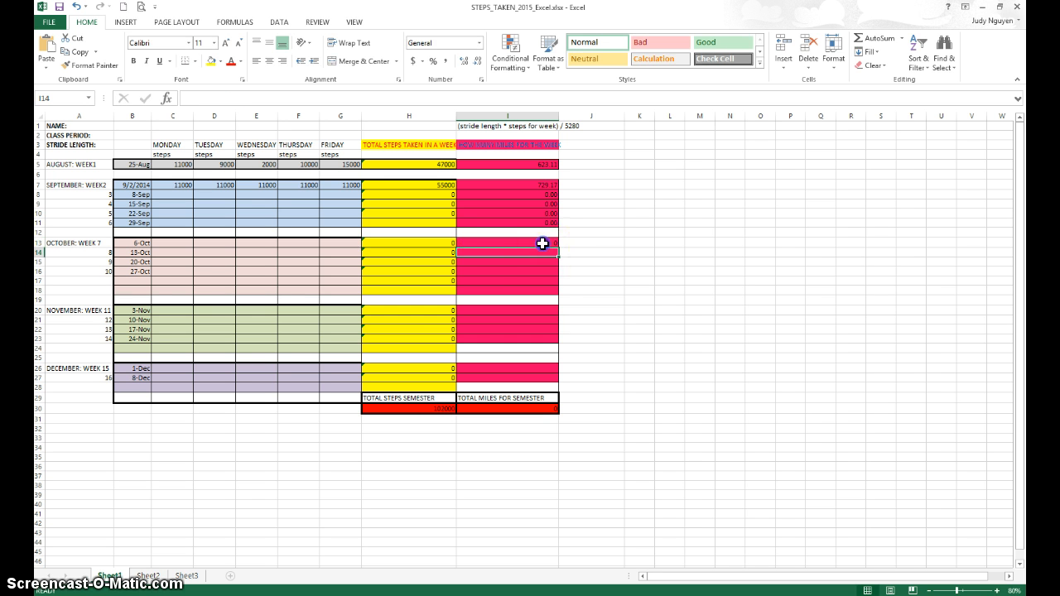
click(542, 243)
drag(558, 247, 553, 294)
Enter the miles formula =(70*H20)/5280 in I20 for November and fill it down to I23.
click(523, 313)
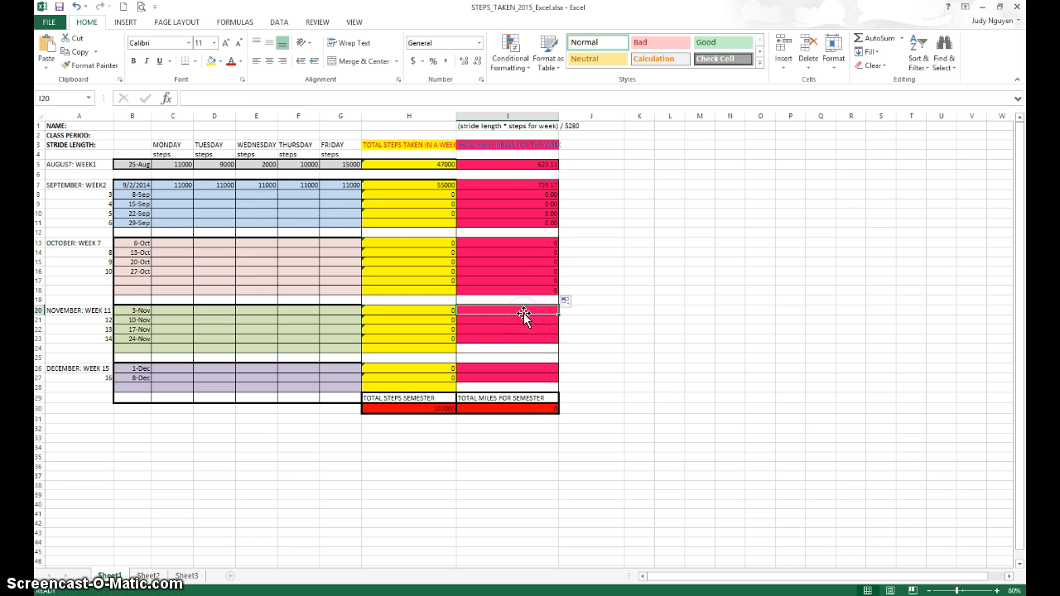
text(=(70*)
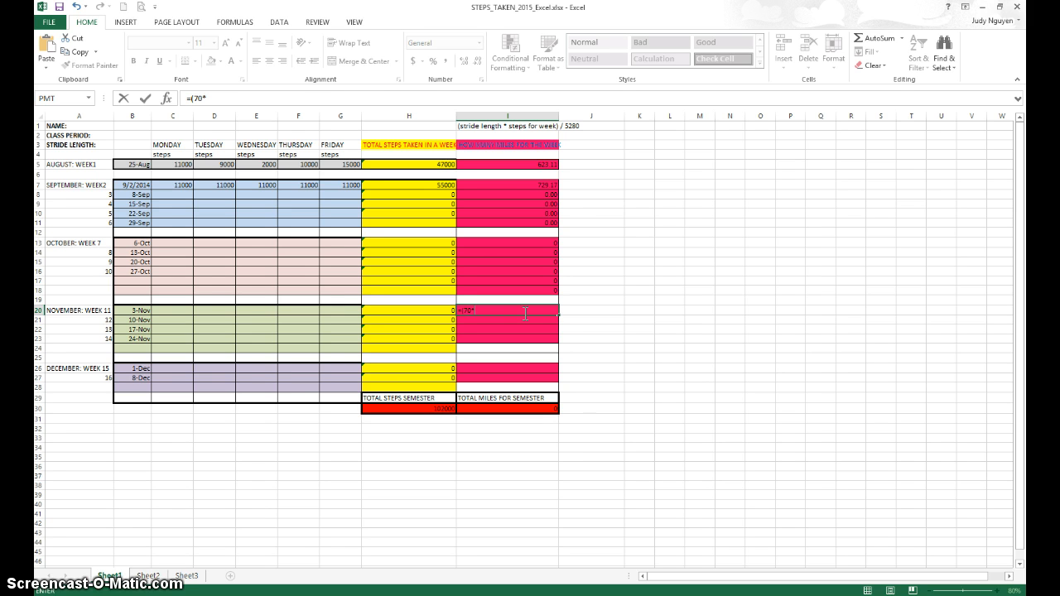
click(391, 311)
text())
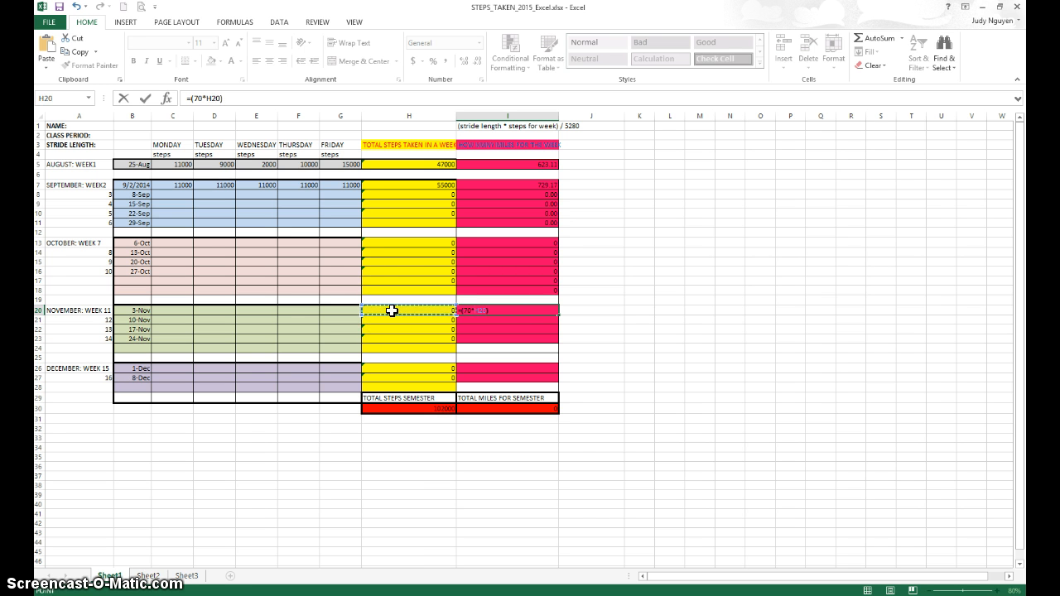
text(/5280)
key(Return)
click(496, 313)
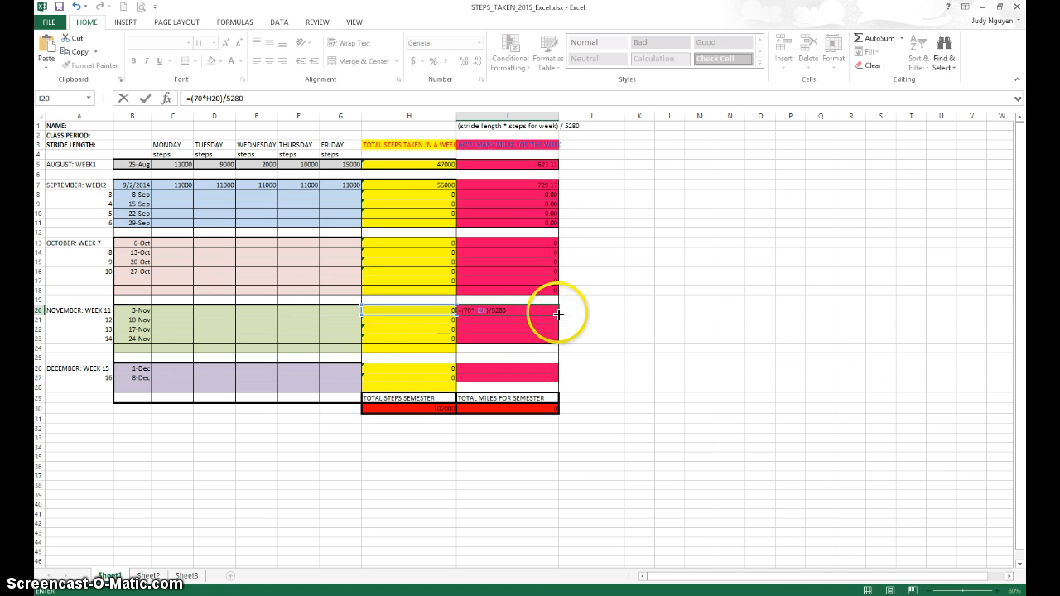
drag(556, 314, 557, 339)
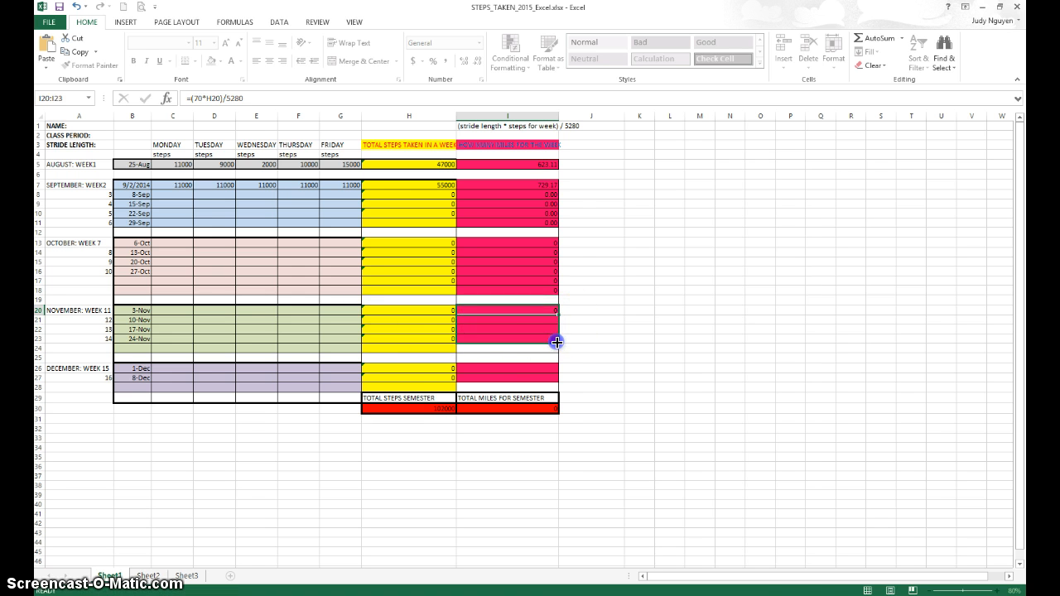
Enter the miles formula =(70*H26)/5280 in I26 for December and fill it down to I27.
click(502, 368)
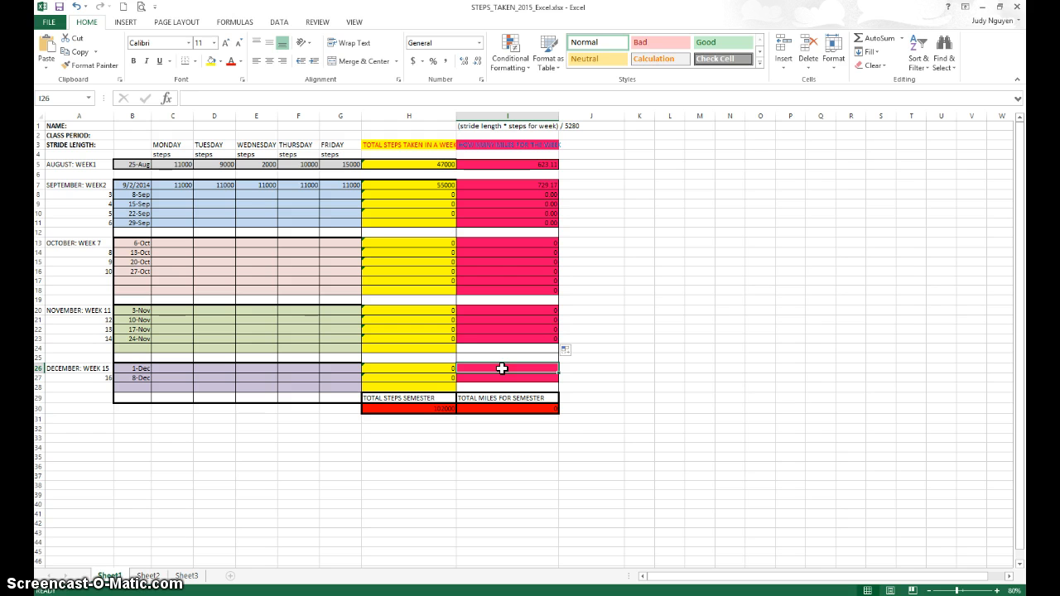
text(=)
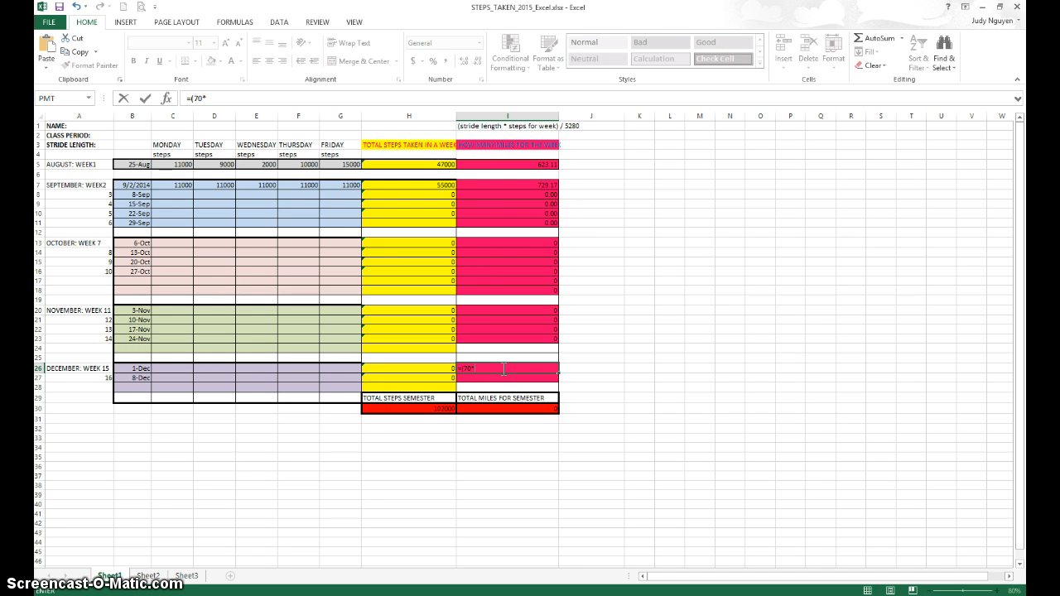
text((70*)
click(418, 366)
text() )
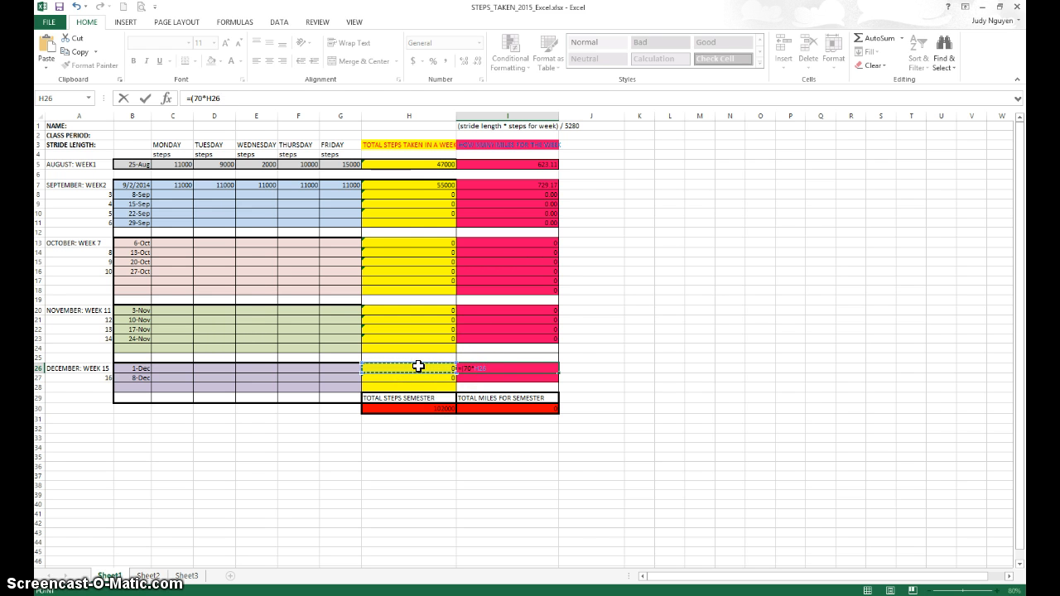
text(/ 5280)
key(Return)
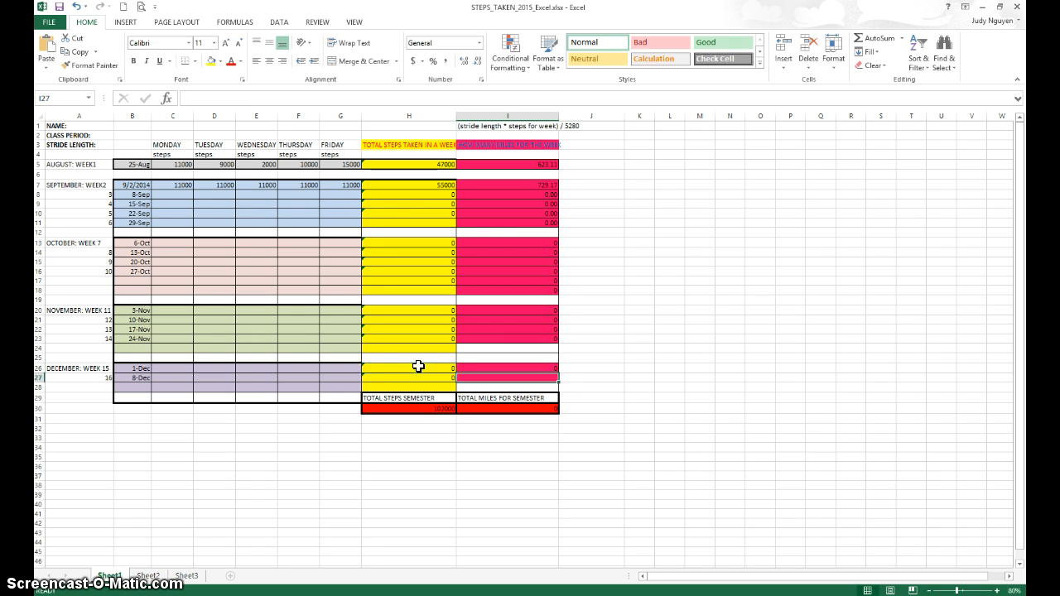
click(468, 368)
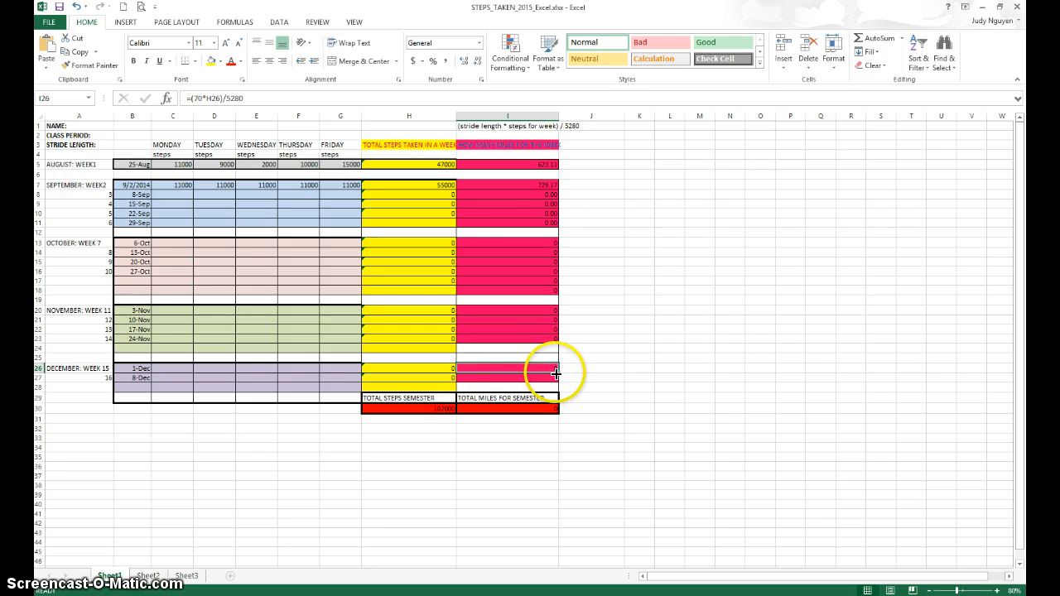
drag(557, 375, 558, 383)
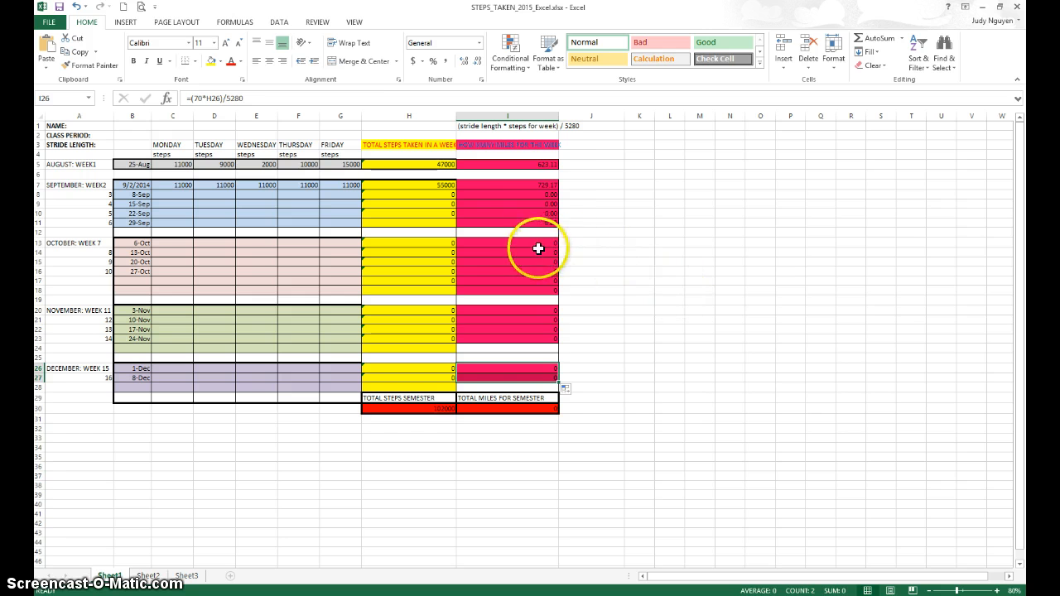
Format the October through December miles cells I13:I27 as Number with 2 decimal places.
drag(534, 242, 520, 379)
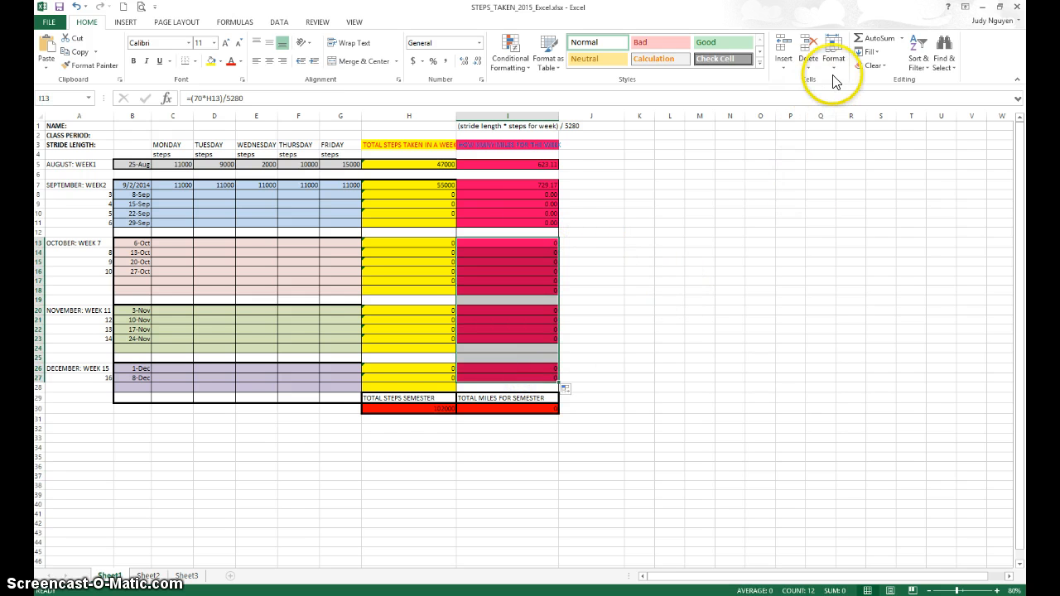
click(833, 54)
click(853, 293)
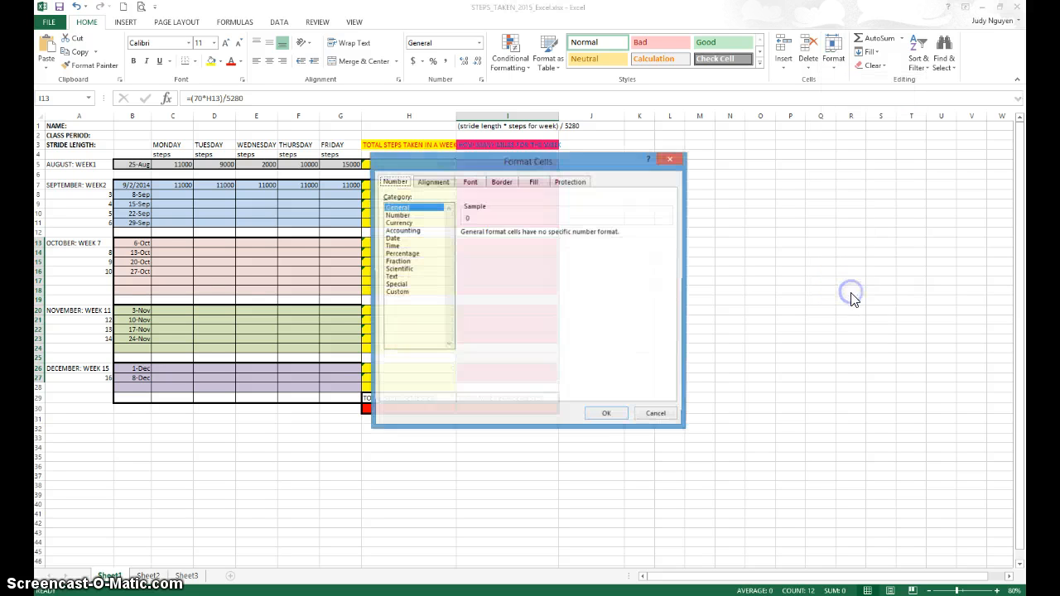
click(413, 224)
click(412, 217)
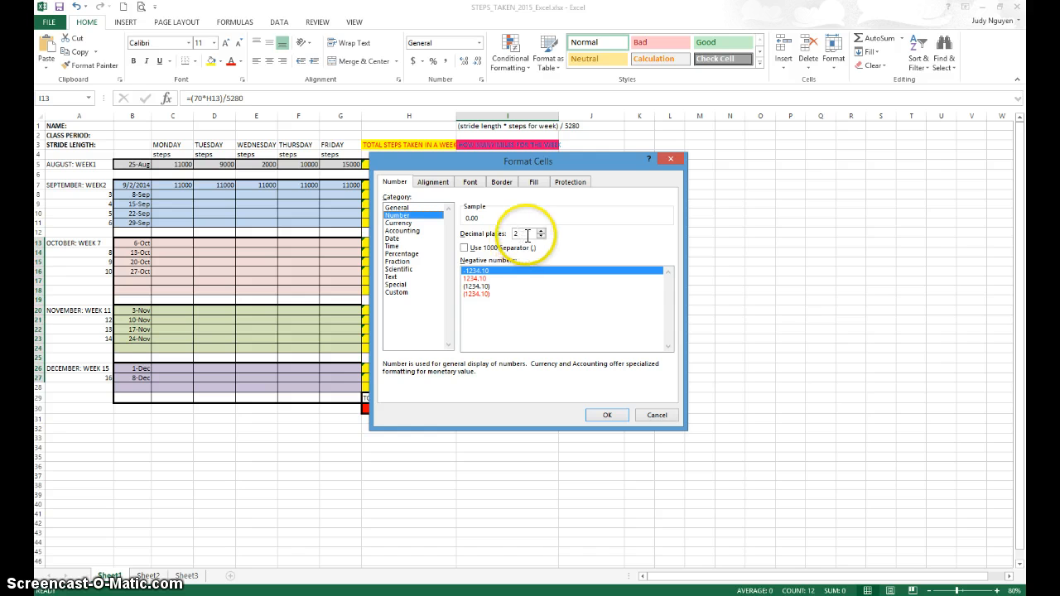
click(607, 415)
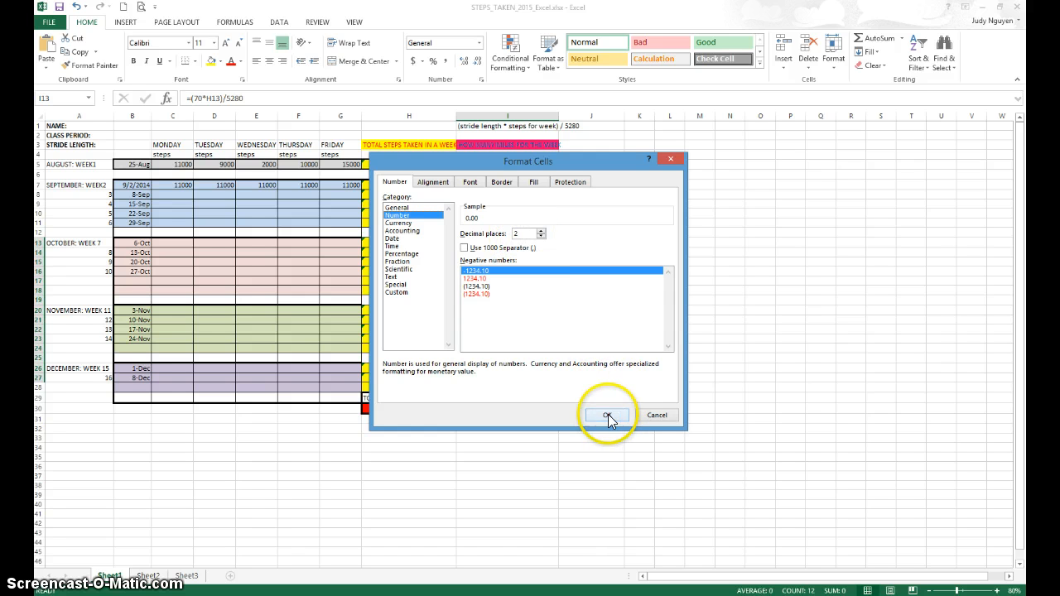
Format the total miles for semester cell I30 as Number with 2 decimal places.
click(528, 415)
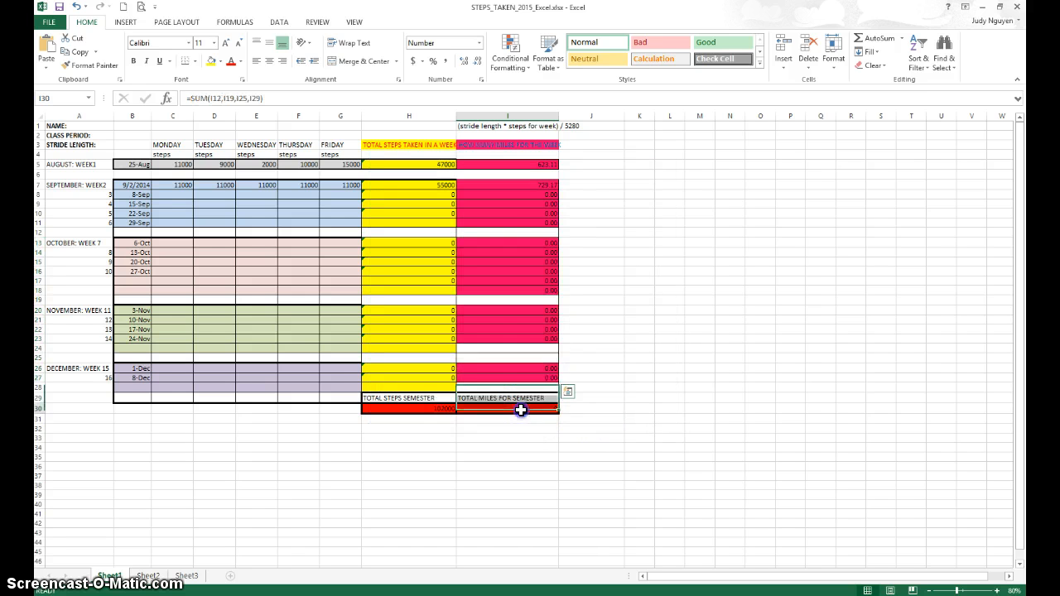
click(834, 68)
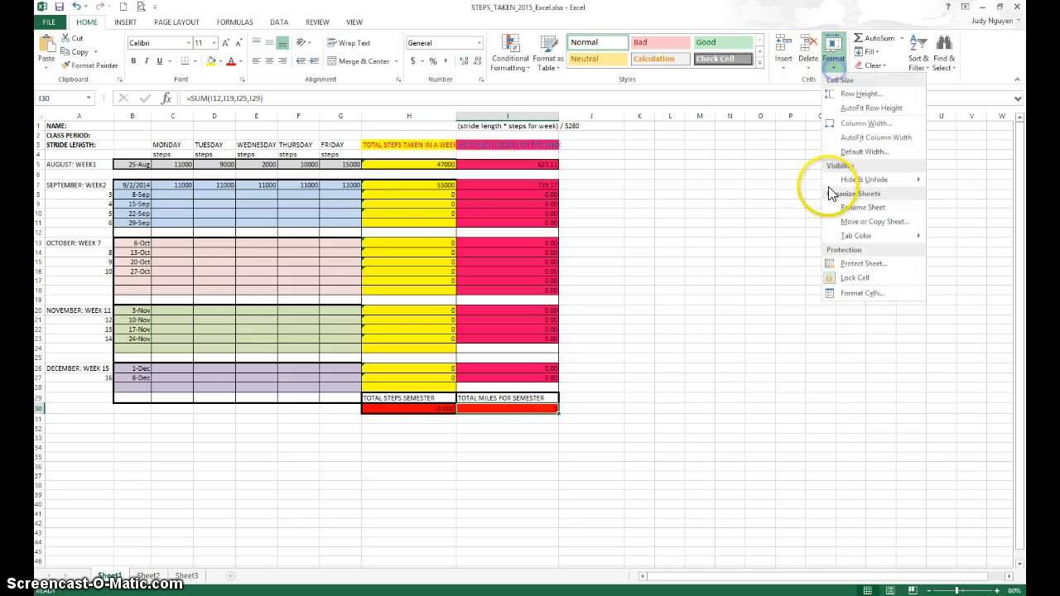
click(852, 293)
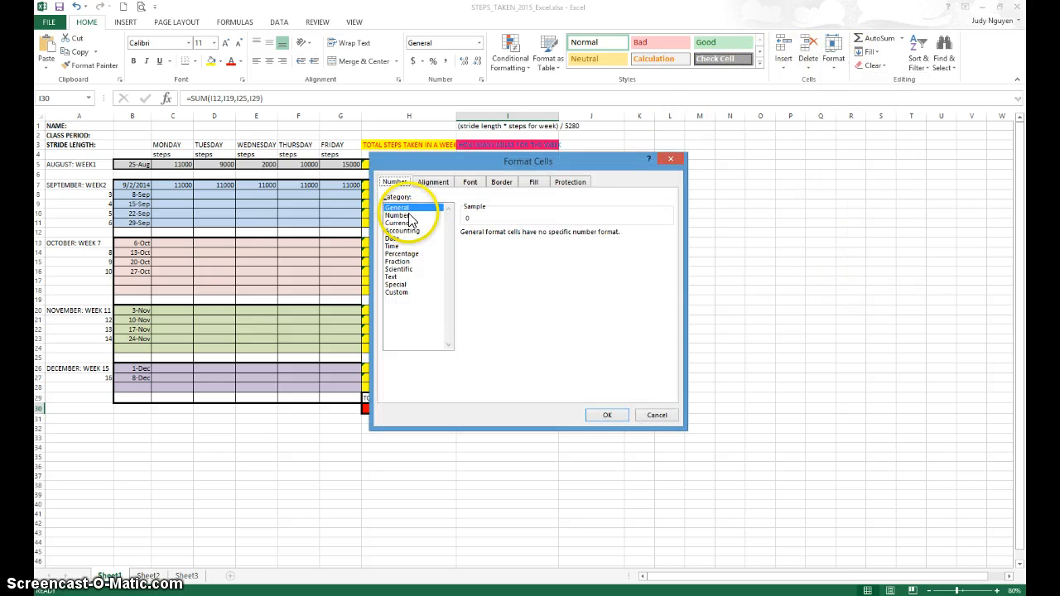
click(403, 214)
click(607, 414)
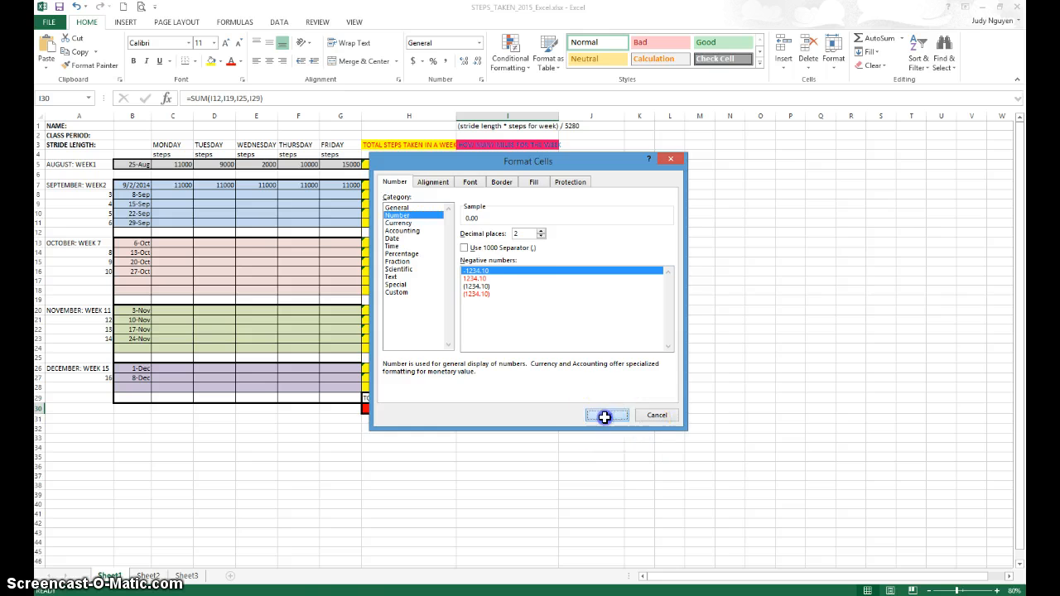
Switch to the web browser showing the Walking with Attitude article on measuring step length.
mouse_move(241, 594)
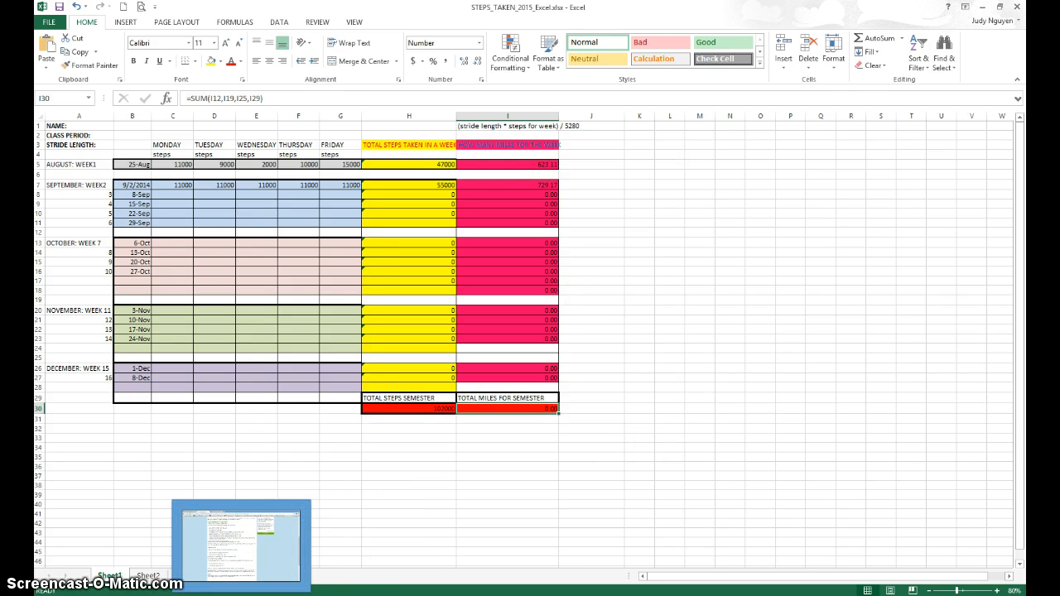
click(241, 548)
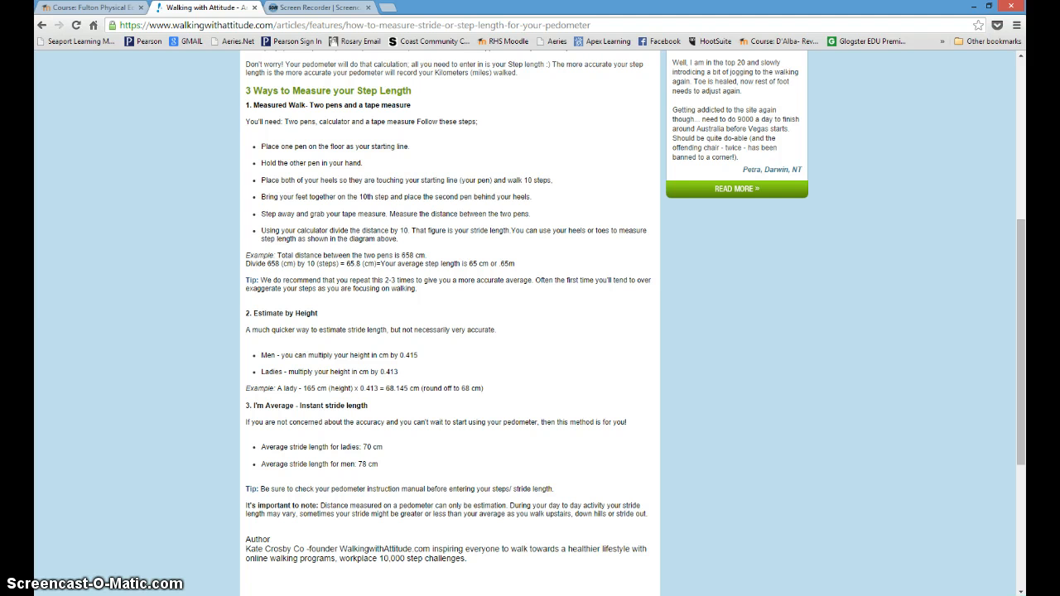